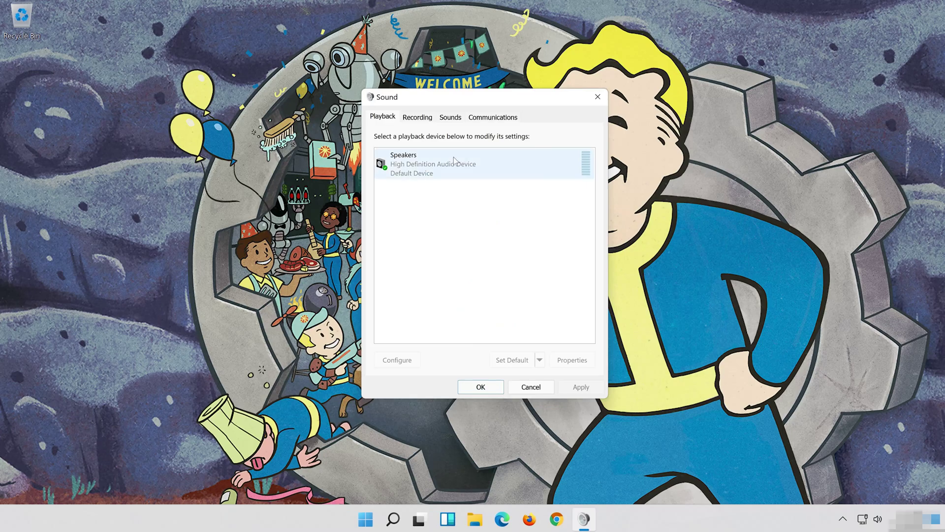
- Disable all enhancements for the Speakers playback device, apply the change and close the Sound settings
{"action": "right_click", "coordinate": [486, 157]}
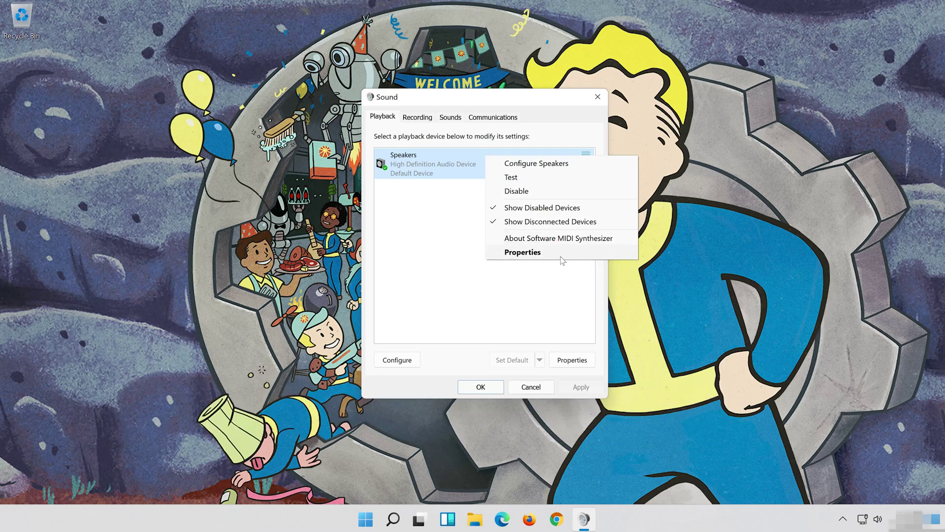
{"action": "left_click", "coordinate": [560, 255]}
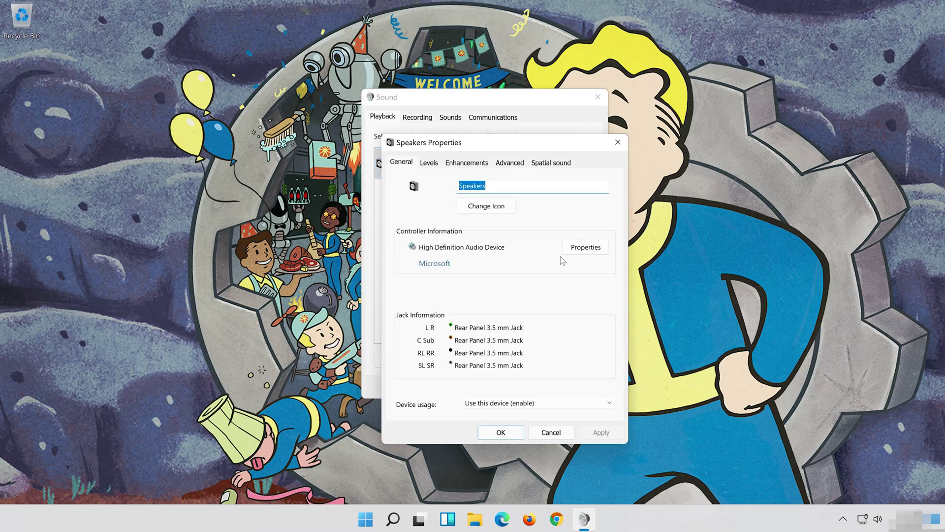
{"action": "left_click_drag", "start_coordinate": [523, 148], "coordinate": [508, 102]}
{"action": "left_click", "coordinate": [466, 115]}
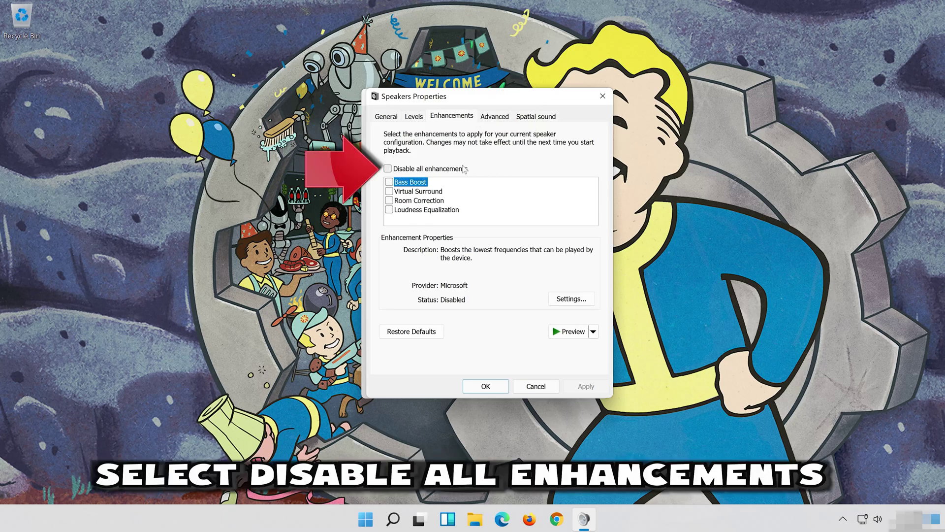
{"action": "left_click", "coordinate": [389, 168]}
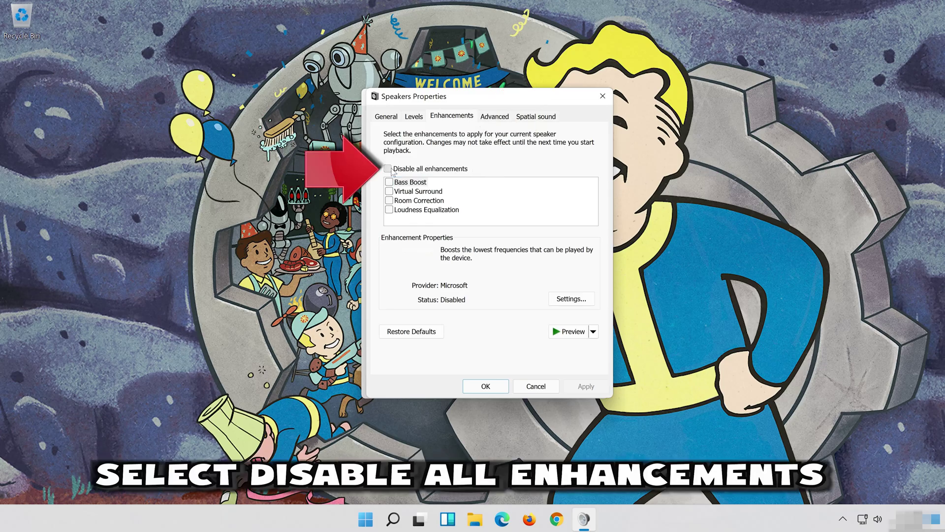
{"action": "left_click", "coordinate": [586, 386]}
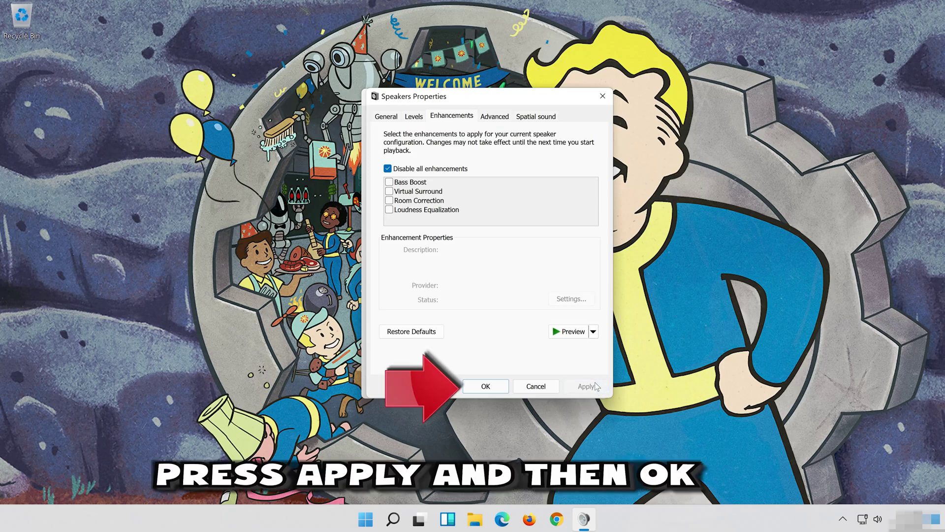
{"action": "left_click", "coordinate": [504, 384]}
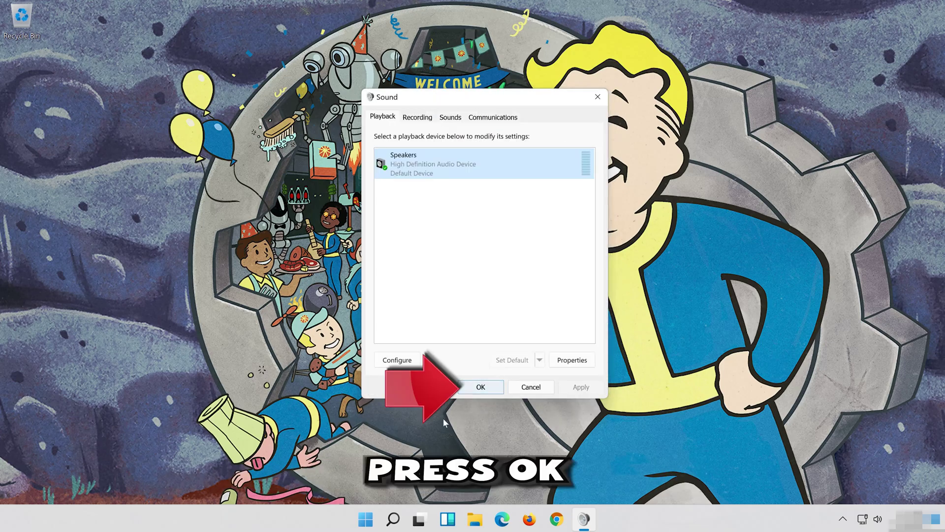
{"action": "left_click", "coordinate": [480, 387]}
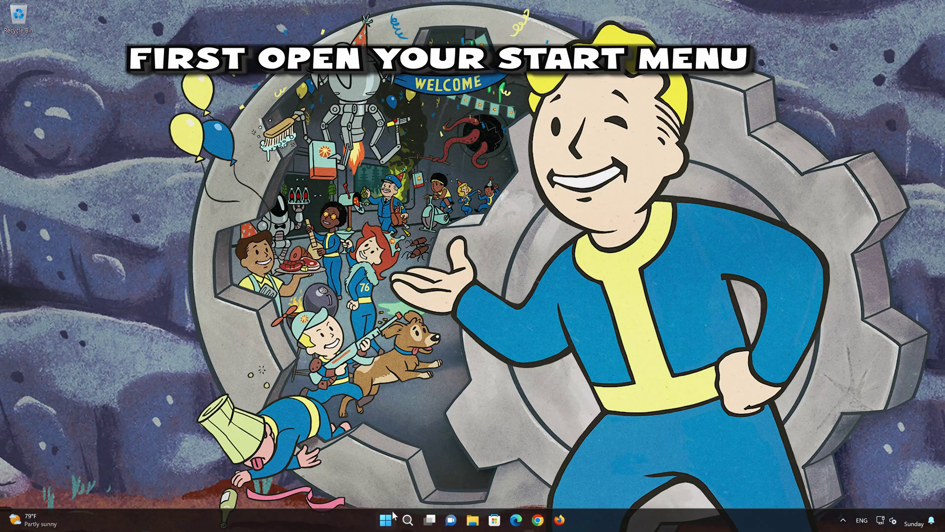
- Open the Other troubleshooters page under the System troubleshooting options in Windows Settings
{"action": "left_click", "coordinate": [392, 515]}
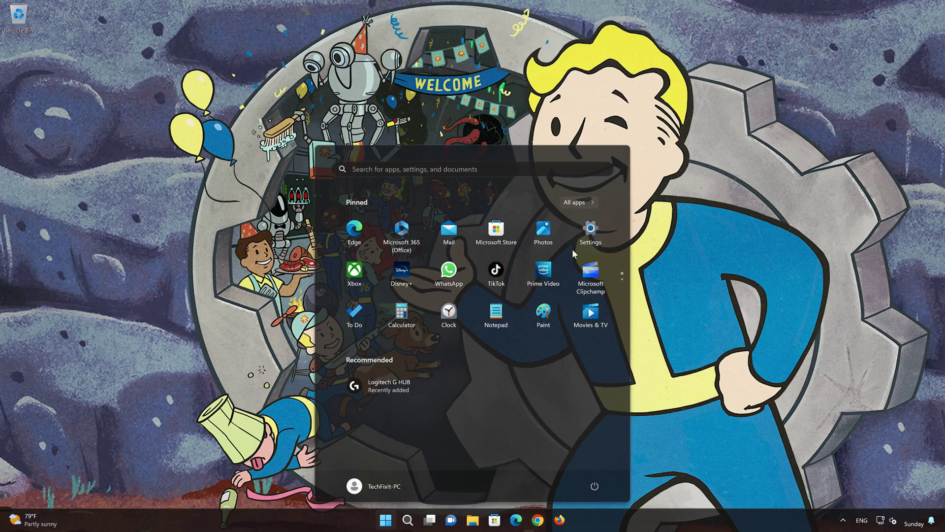
{"action": "left_click", "coordinate": [590, 231]}
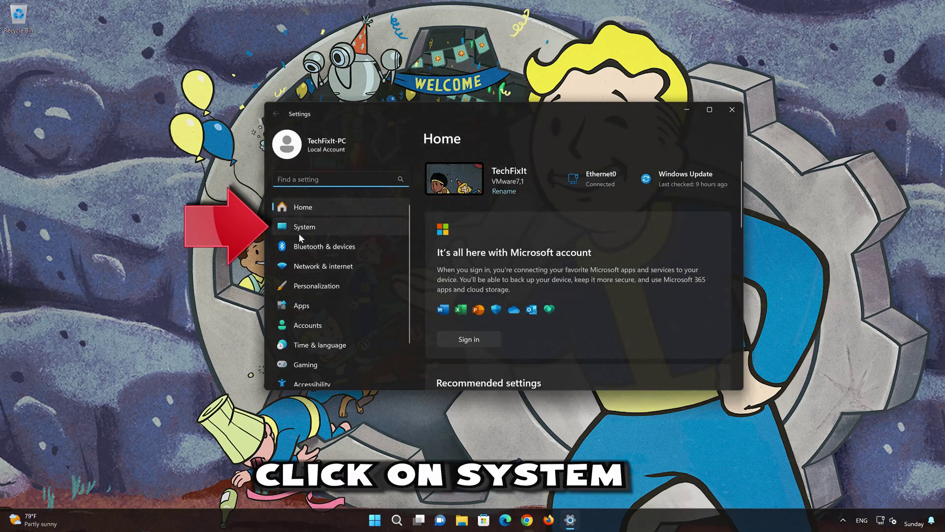
{"action": "left_click", "coordinate": [335, 228]}
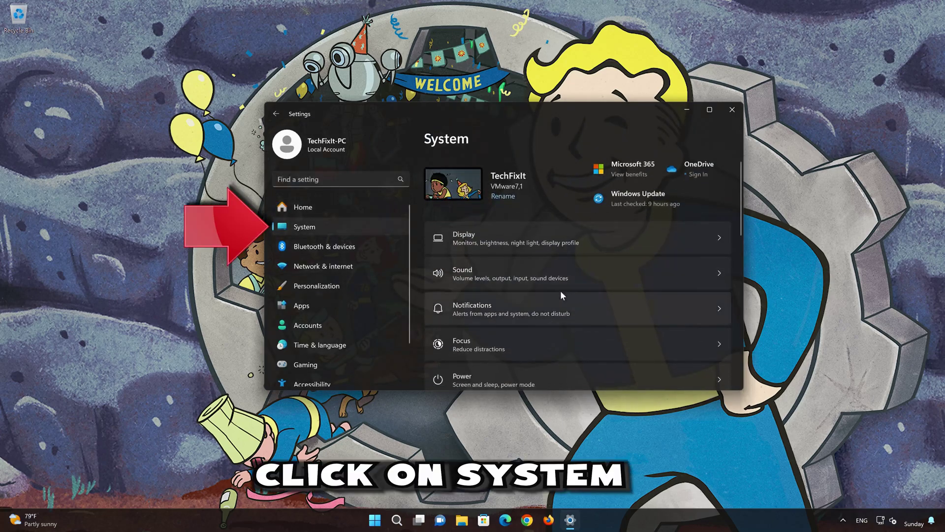
{"action": "scroll", "coordinate": [561, 291], "scroll_direction": "down", "scroll_amount": 5}
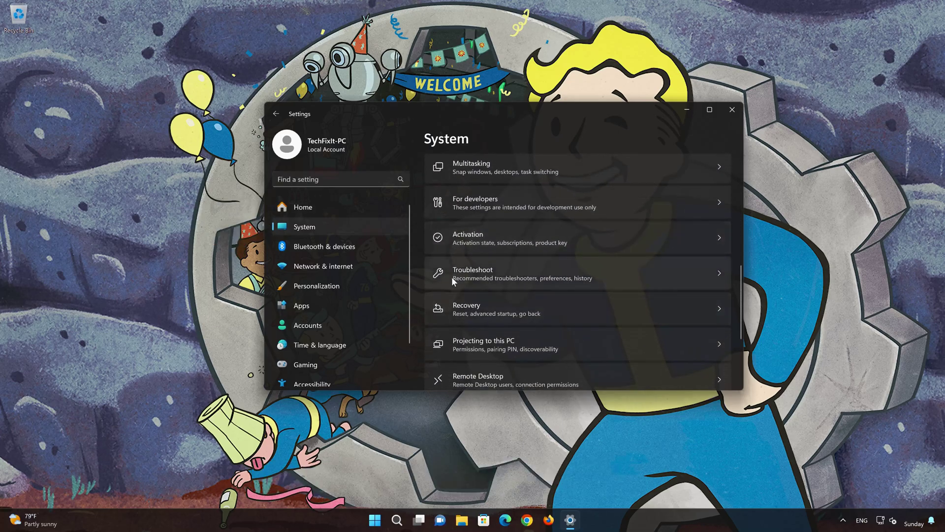
{"action": "scroll", "coordinate": [527, 277], "scroll_direction": "down", "scroll_amount": 1}
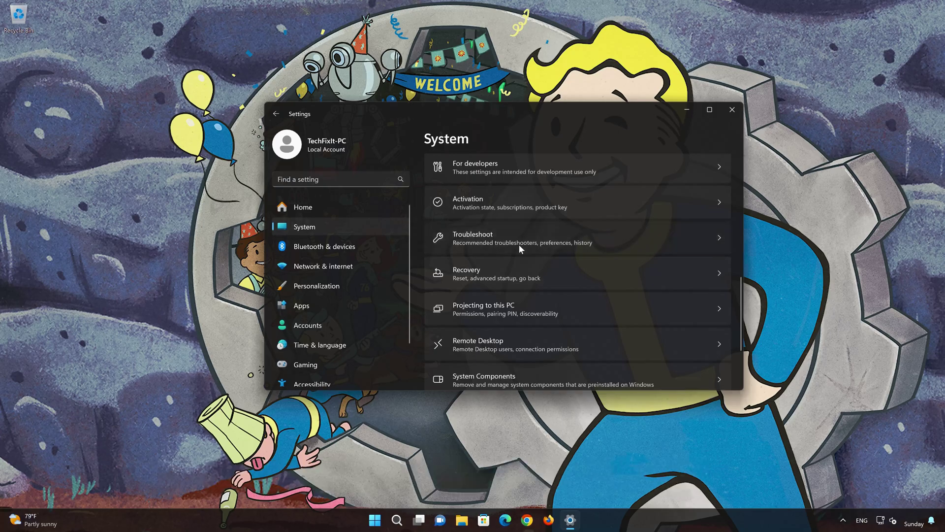
{"action": "left_click", "coordinate": [519, 244]}
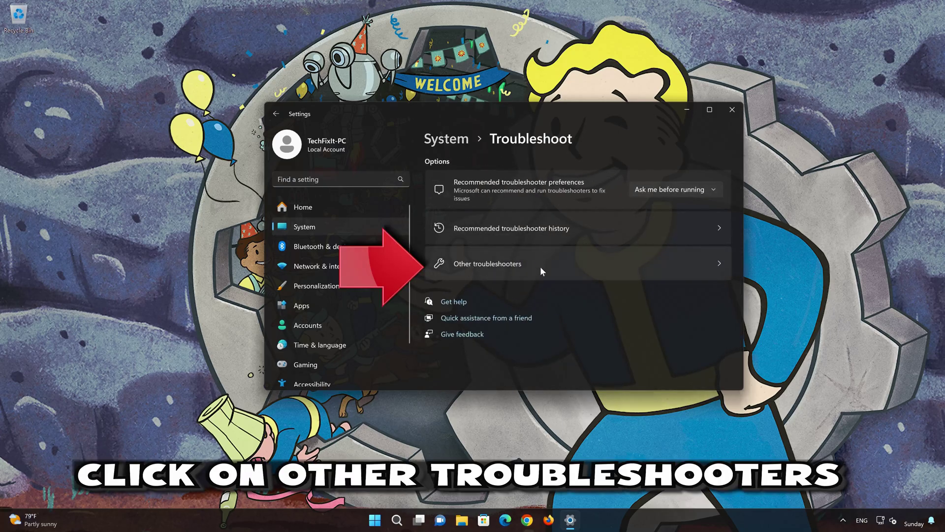
{"action": "left_click", "coordinate": [509, 271]}
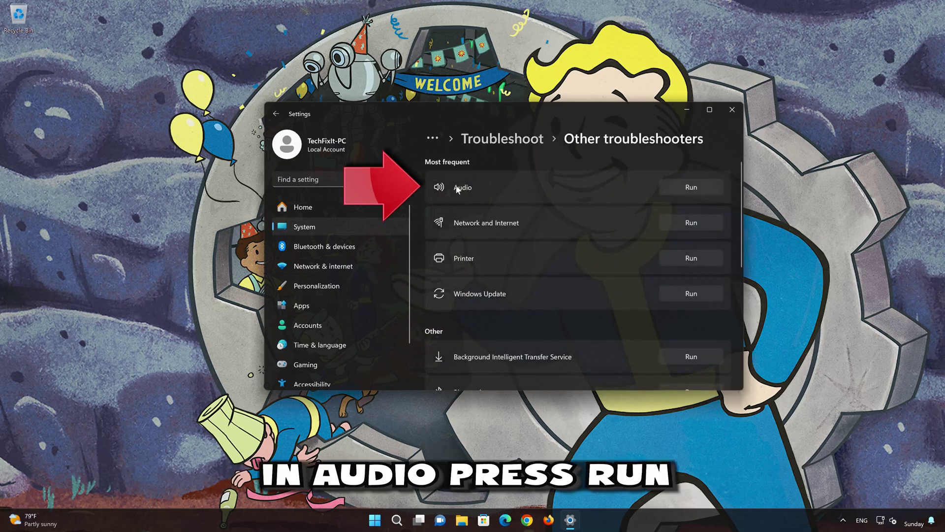
- Run the Audio troubleshooter, consenting to the automated diagnostics and to restarting the audio services
{"action": "left_click", "coordinate": [691, 187]}
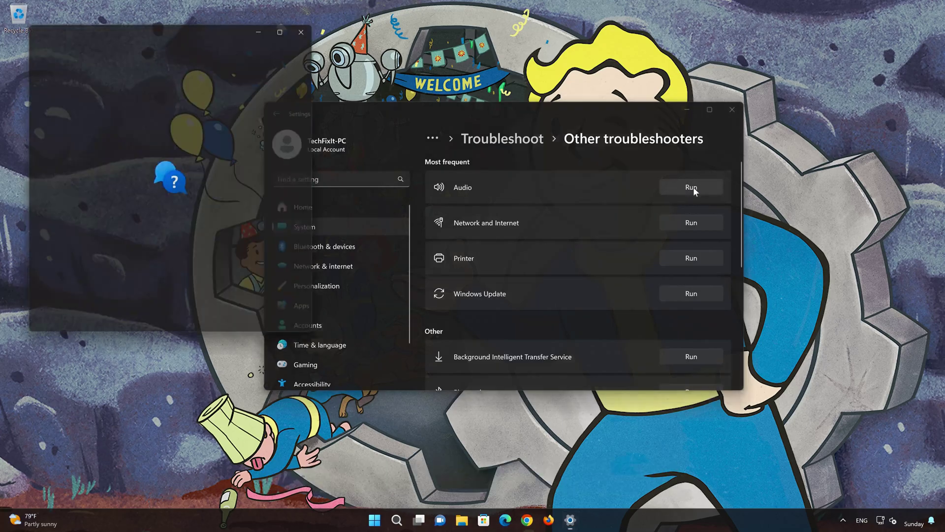
{"action": "left_click_drag", "start_coordinate": [238, 24], "coordinate": [522, 85]}
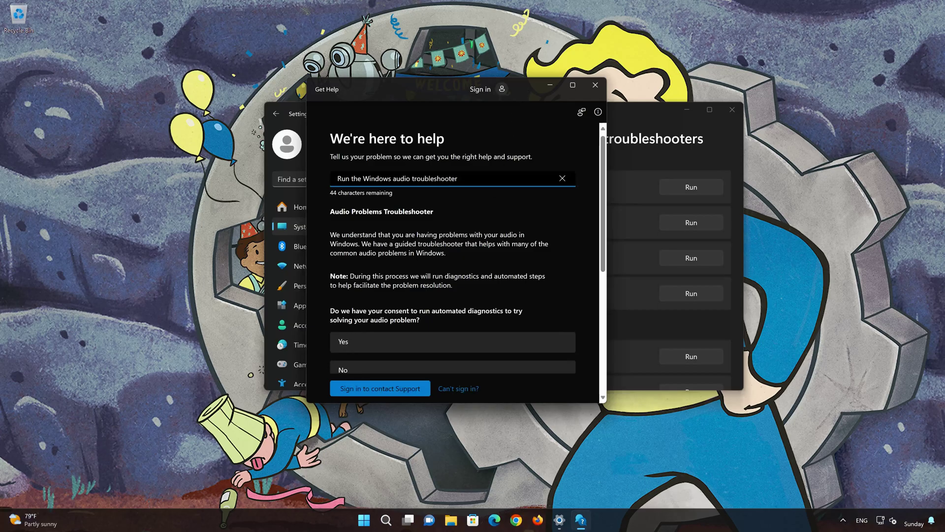
{"action": "left_click", "coordinate": [394, 347]}
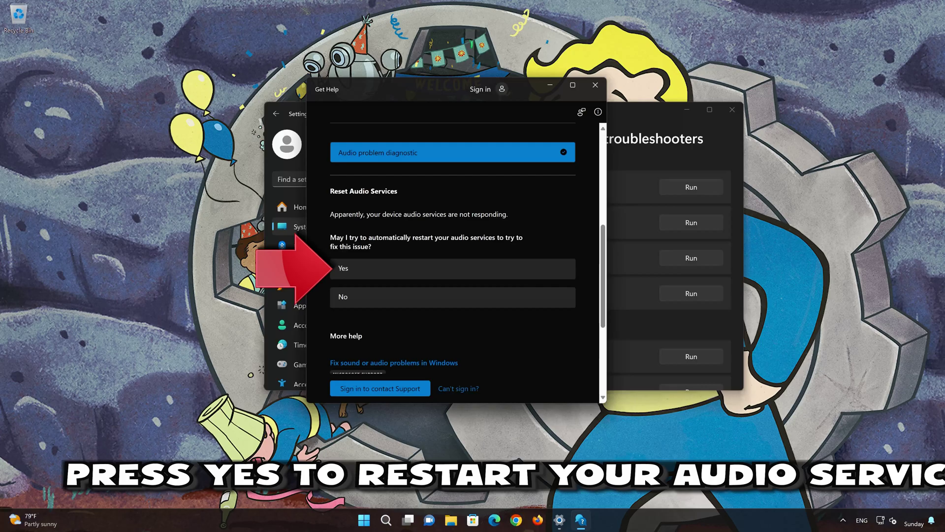
{"action": "left_click", "coordinate": [407, 270]}
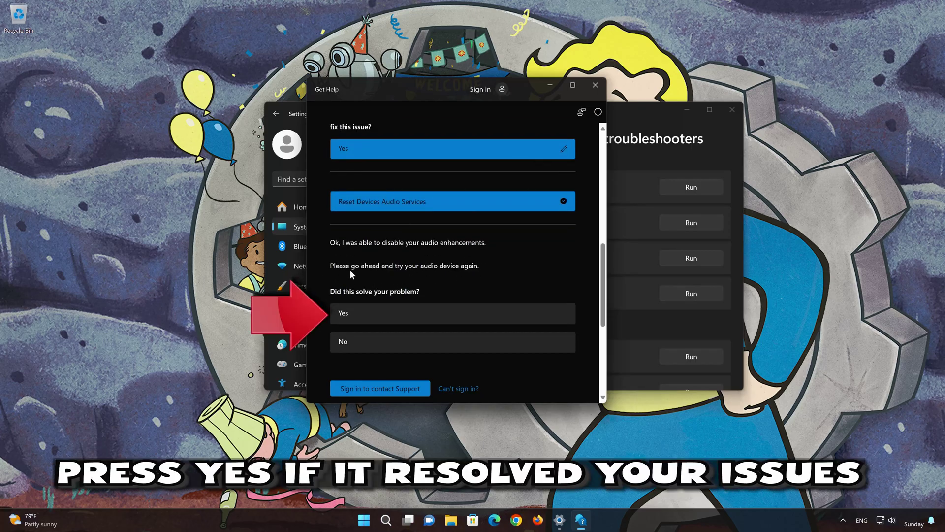
- Answer that the audio problem is solved, and close both Get Help and Settings
{"action": "left_click", "coordinate": [413, 318]}
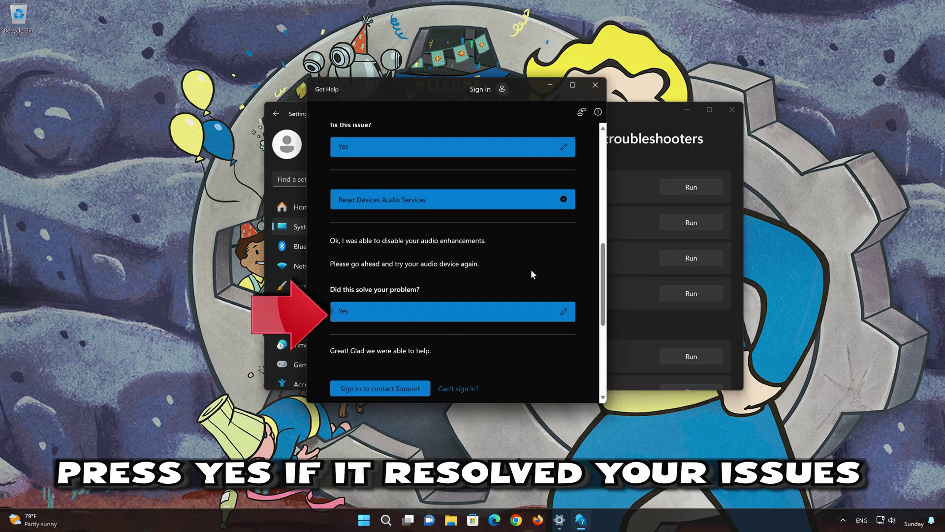
{"action": "left_click", "coordinate": [596, 86]}
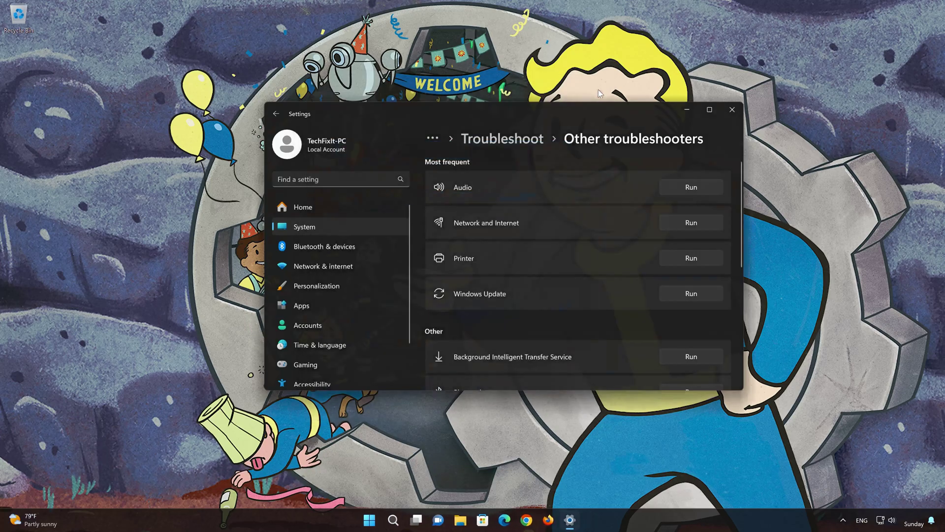
{"action": "left_click", "coordinate": [725, 113]}
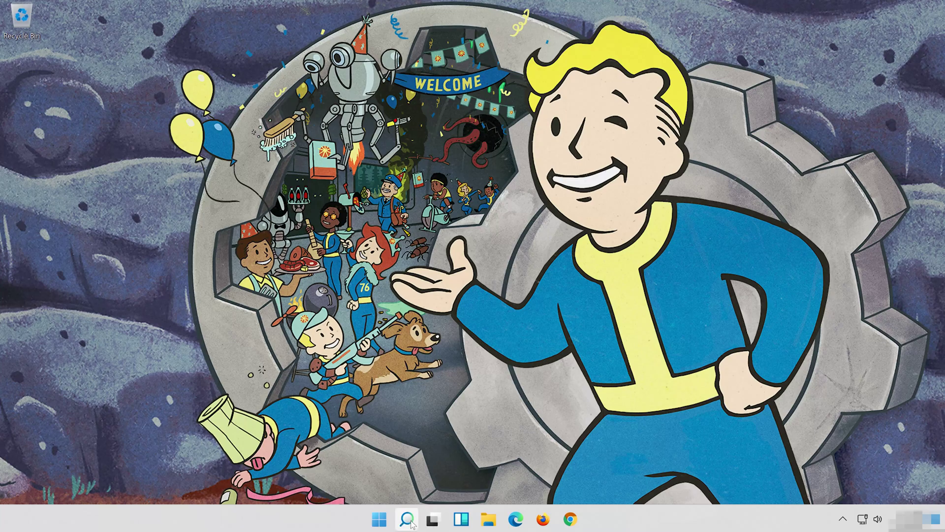
- Find Control Panel through Windows search and open its Sound settings under Hardware and Sound
{"action": "left_click", "coordinate": [409, 520]}
{"action": "type", "text": "control pan"}
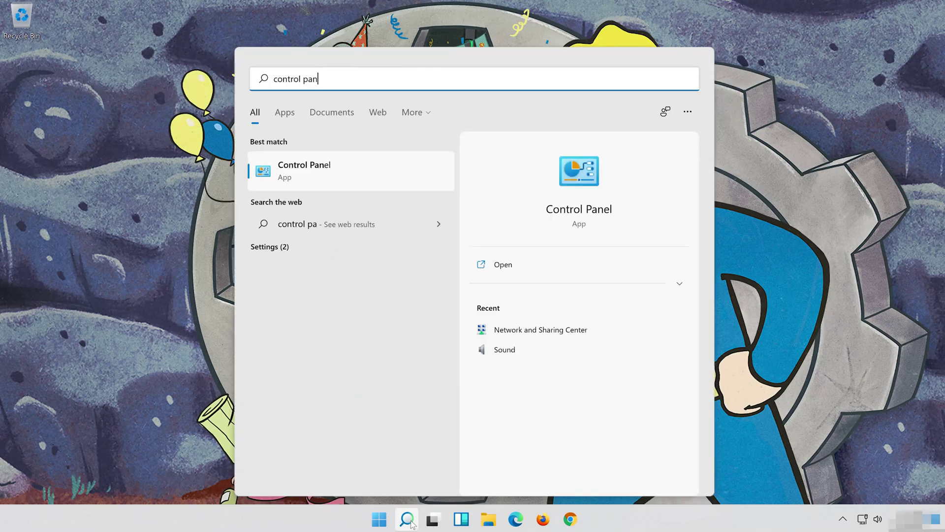
{"action": "type", "text": "el"}
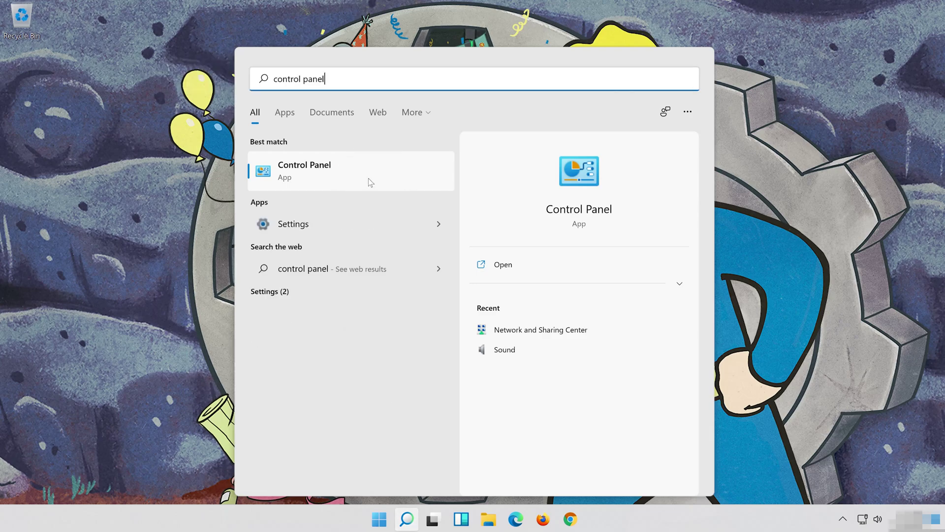
{"action": "left_click", "coordinate": [394, 170]}
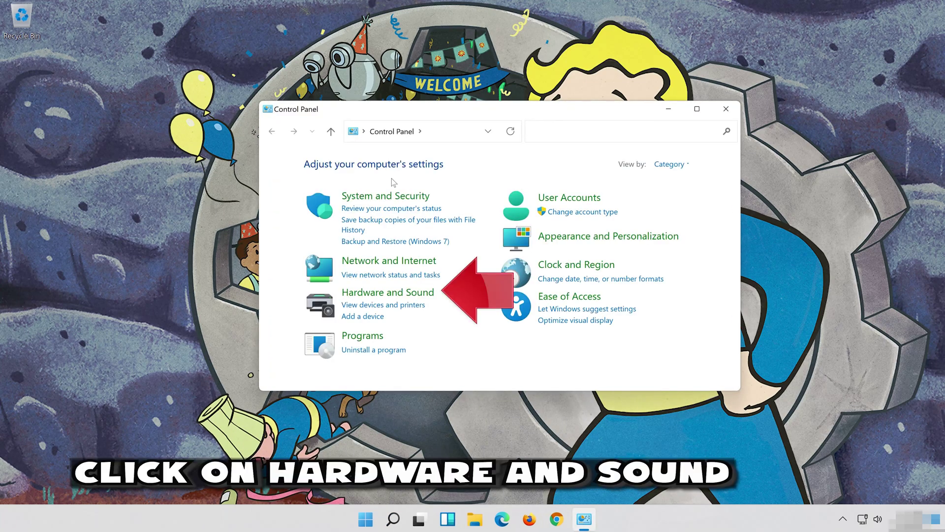
{"action": "left_click", "coordinate": [415, 295]}
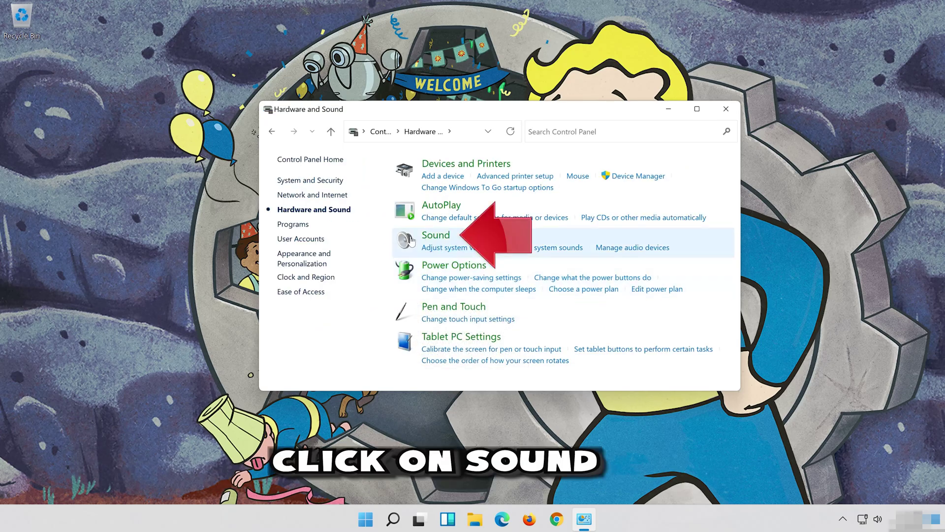
{"action": "left_click", "coordinate": [428, 240]}
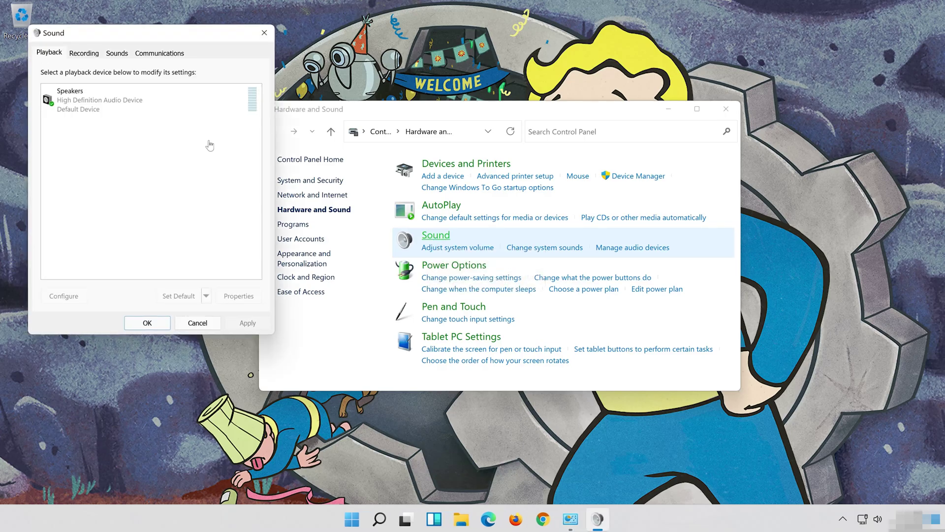
- Set the Speakers' default format to 16 bit, 48000 Hz (DVD Quality), and confirm the Speakers and Sound dialogs
{"action": "left_click_drag", "start_coordinate": [157, 37], "coordinate": [512, 89]}
{"action": "left_click", "coordinate": [432, 162]}
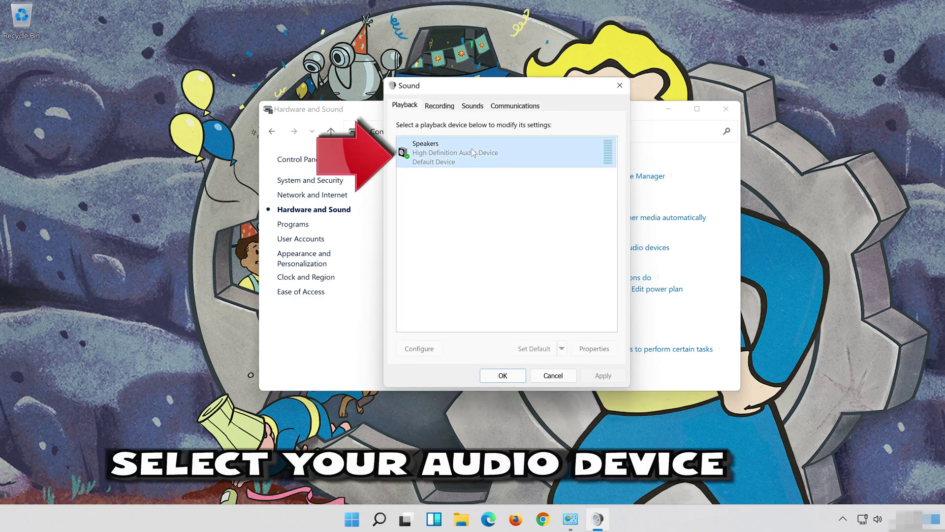
{"action": "right_click", "coordinate": [502, 161]}
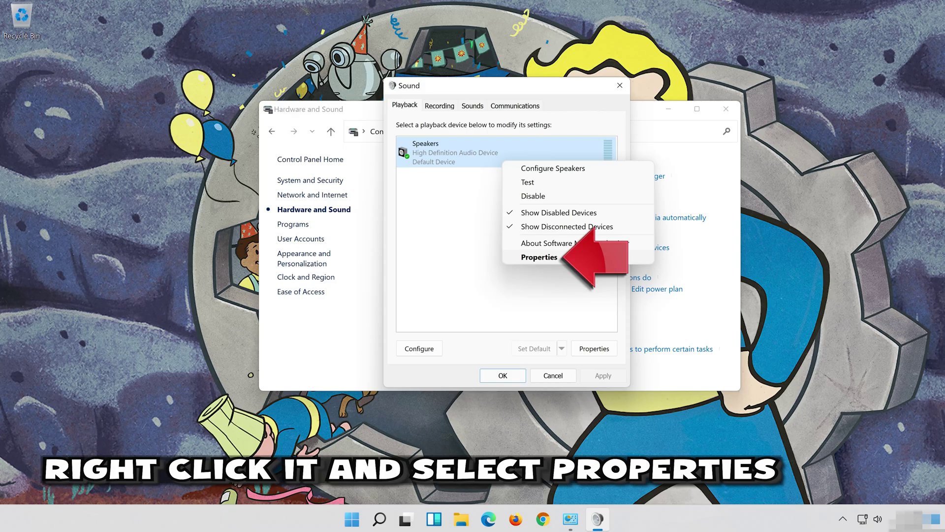
{"action": "left_click", "coordinate": [555, 258]}
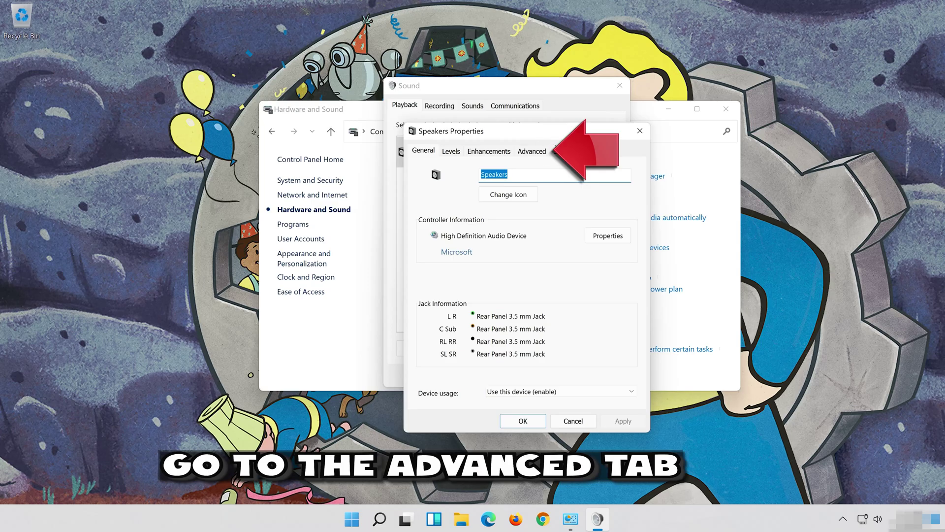
{"action": "left_click", "coordinate": [537, 150]}
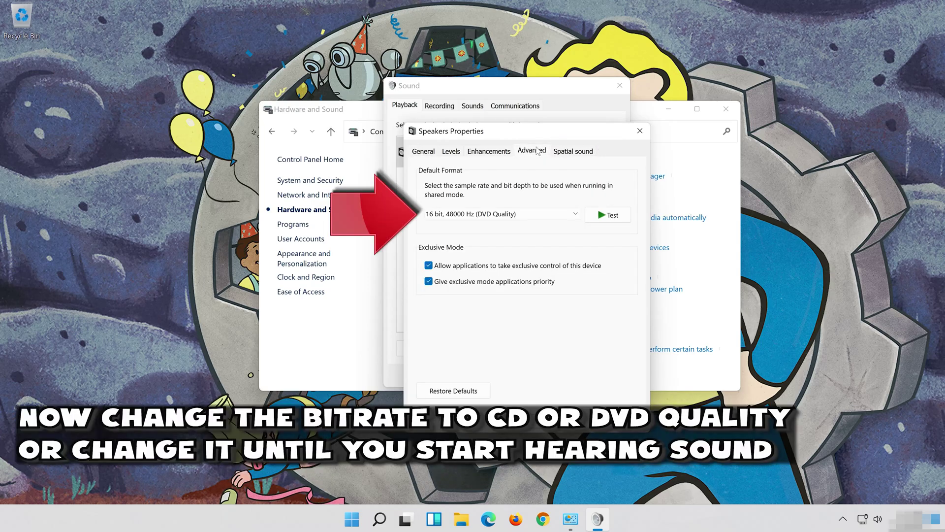
{"action": "left_click", "coordinate": [482, 214]}
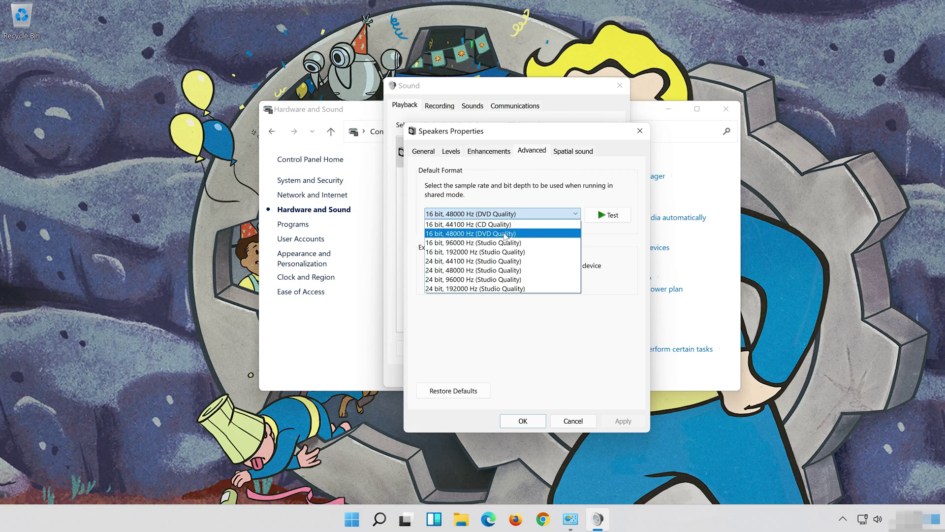
{"action": "left_click", "coordinate": [504, 234]}
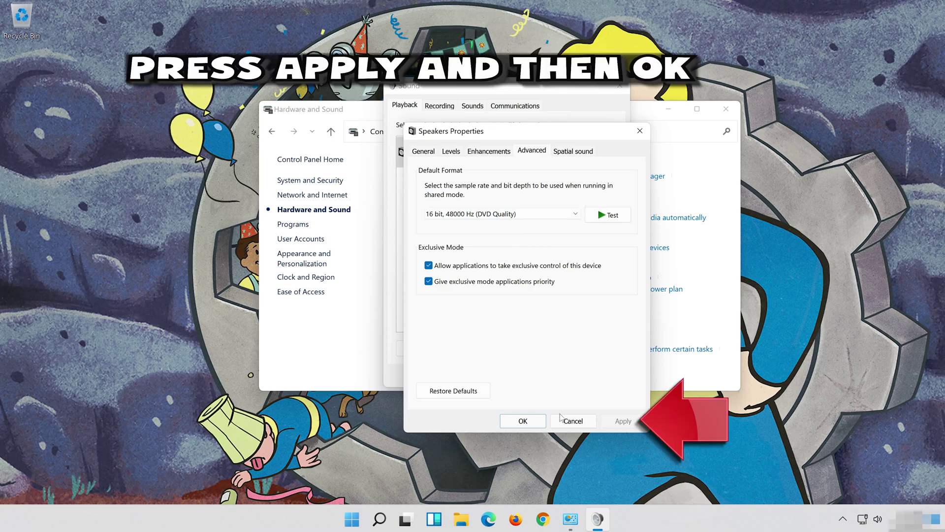
{"action": "left_click", "coordinate": [521, 421]}
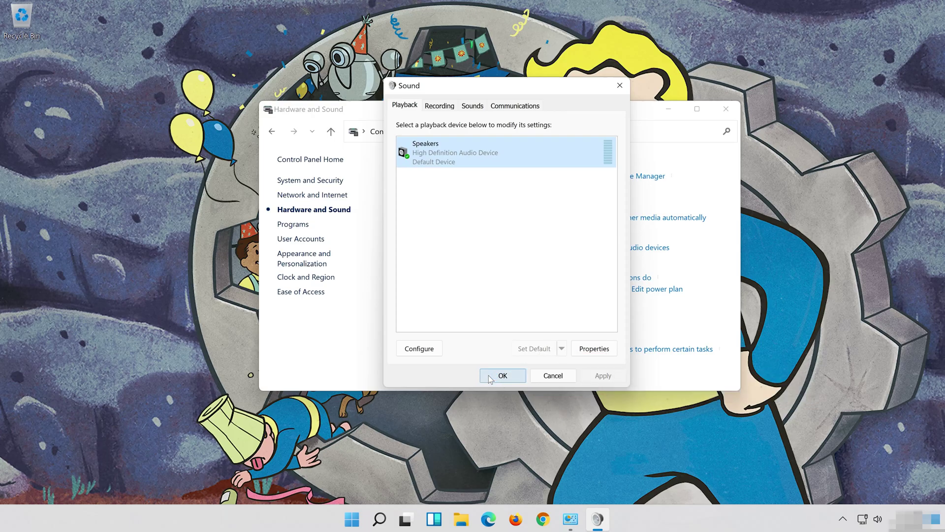
{"action": "left_click", "coordinate": [502, 376]}
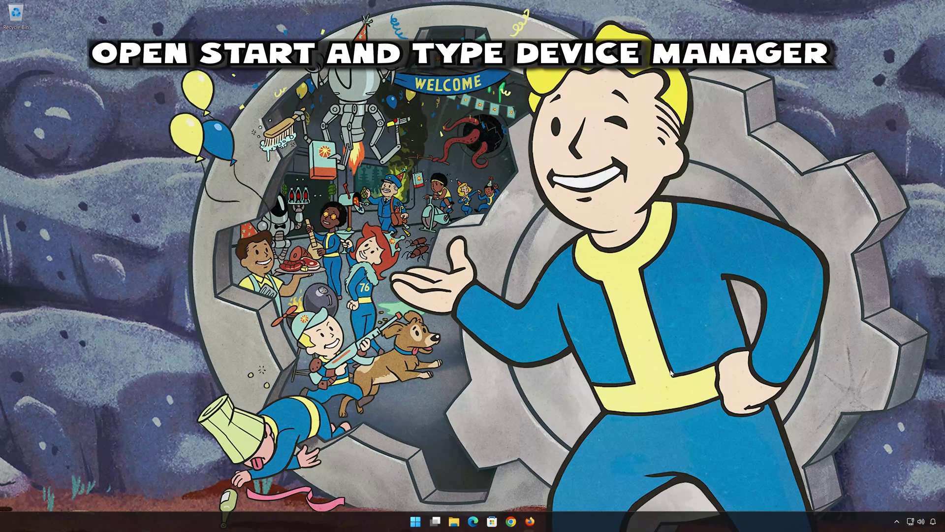
- Find Device Manager through Windows search, open it and place its window near the middle of the desktop
{"action": "left_click", "coordinate": [421, 521]}
{"action": "type", "text": "device mana"}
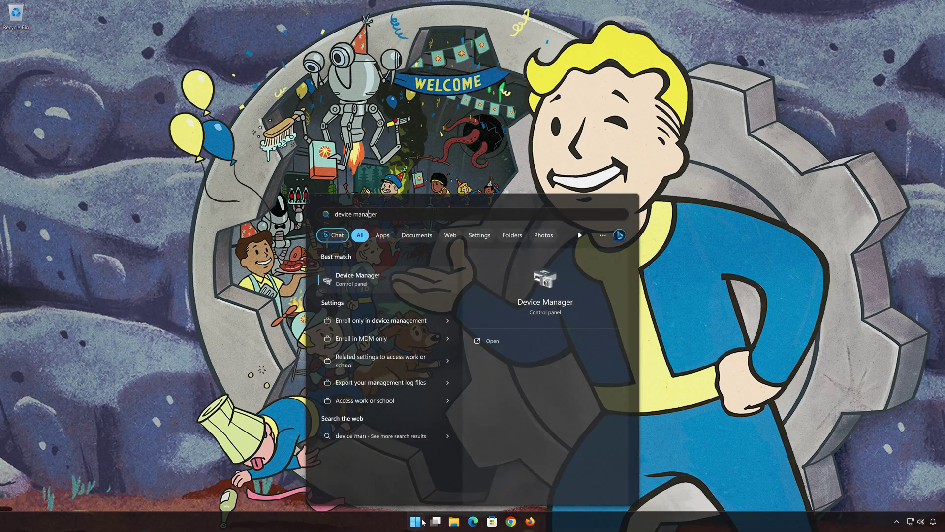
{"action": "type", "text": "ger"}
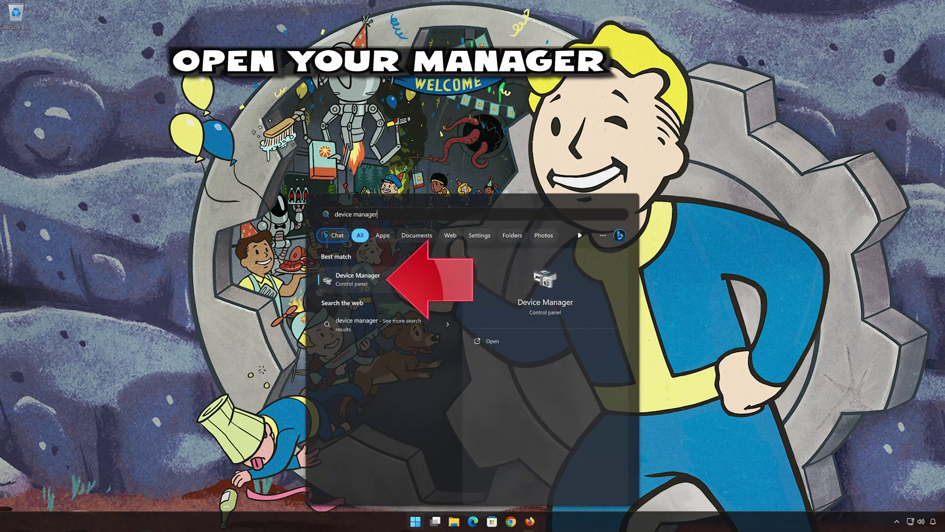
{"action": "left_click", "coordinate": [372, 280]}
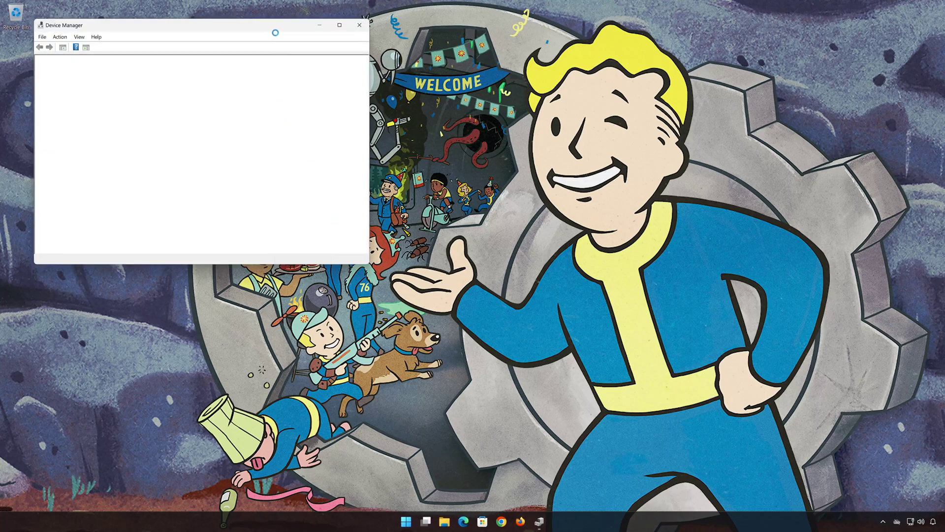
{"action": "left_click_drag", "start_coordinate": [274, 28], "coordinate": [582, 116]}
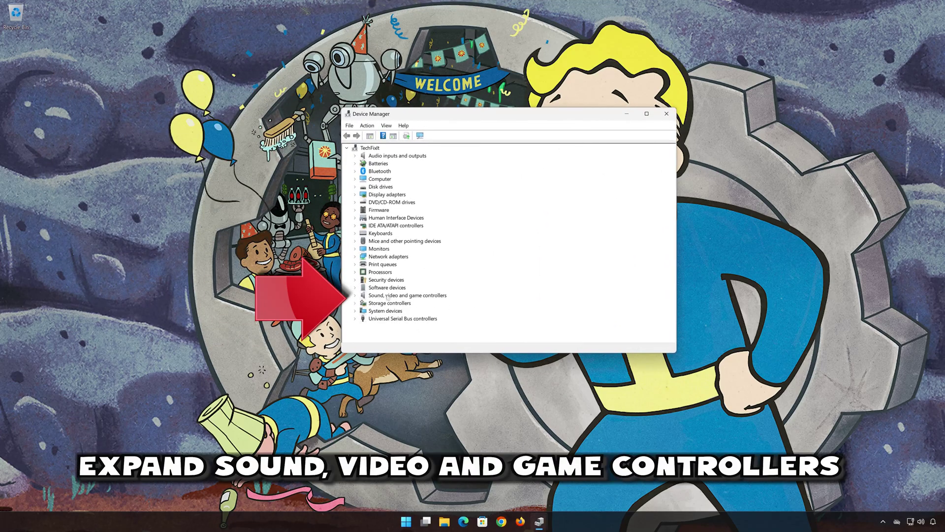
- Show the driver properties of the High Definition Audio Device under Sound, video and game controllers
{"action": "left_click", "coordinate": [355, 295]}
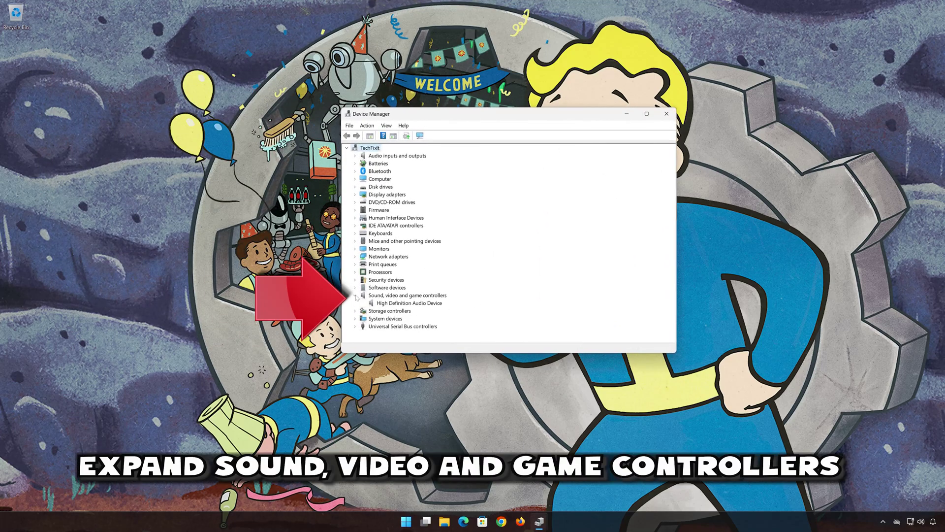
{"action": "left_click", "coordinate": [386, 304]}
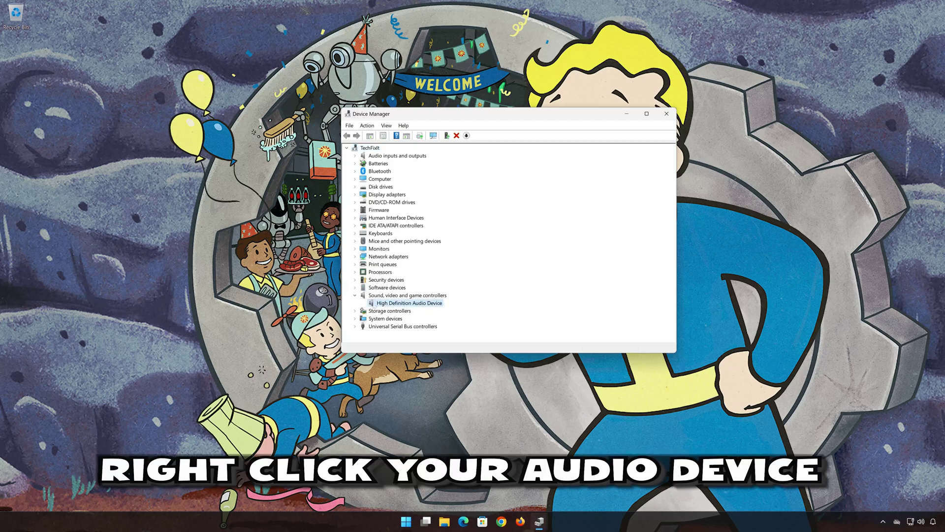
{"action": "right_click", "coordinate": [411, 305]}
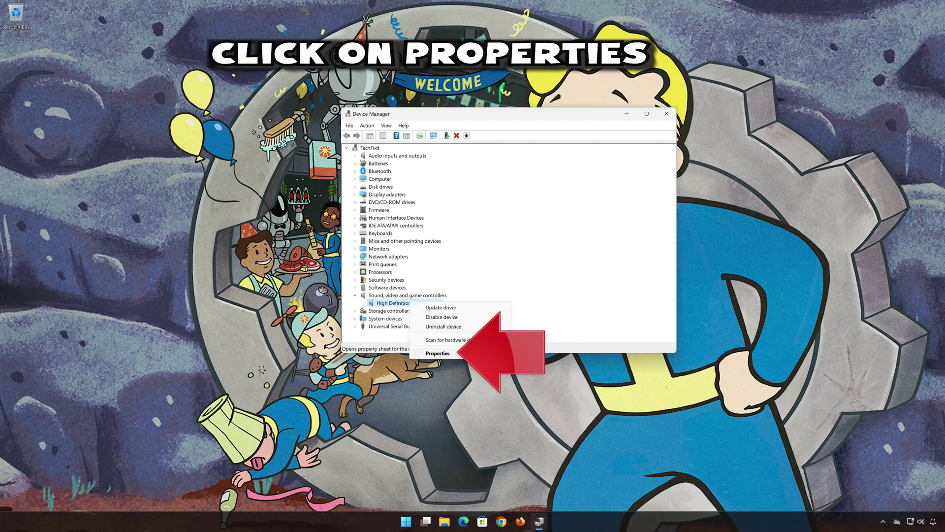
{"action": "left_click", "coordinate": [437, 354]}
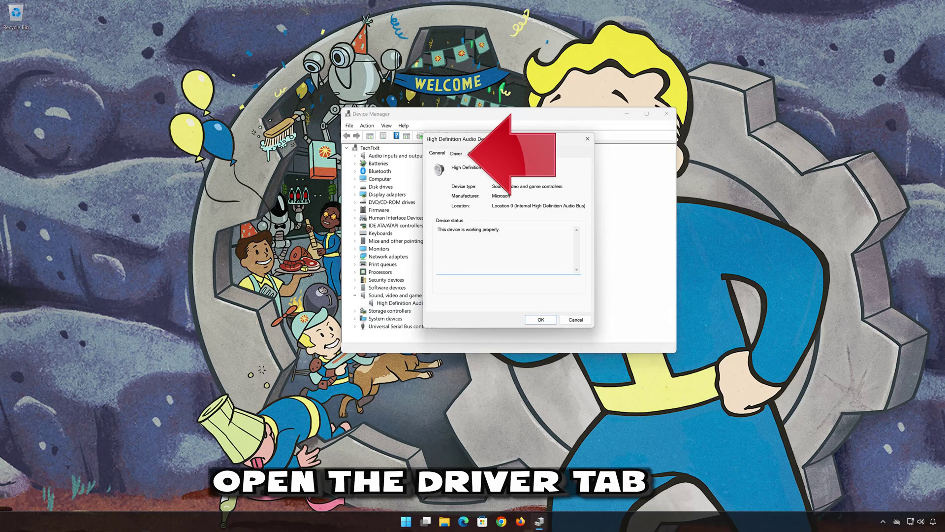
{"action": "left_click", "coordinate": [455, 154]}
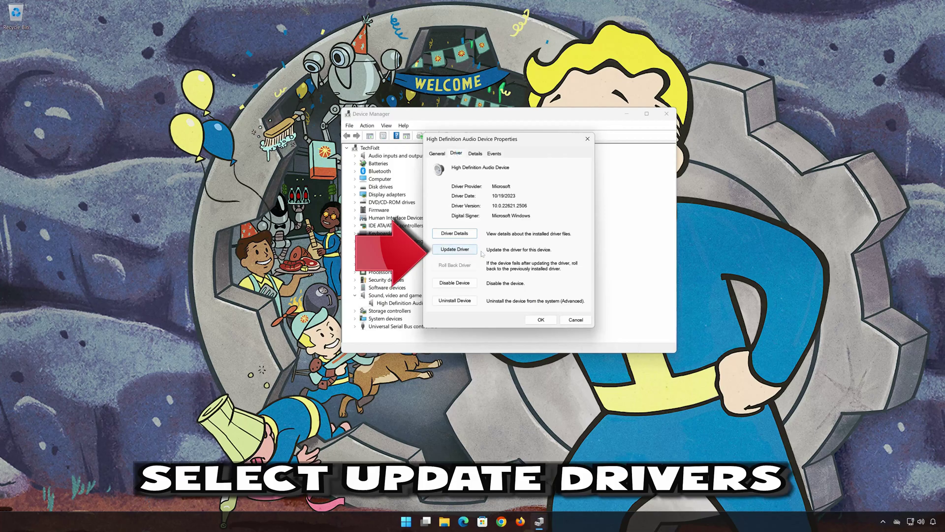
- Update the audio driver manually by installing High Definition Audio Device from the list of available drivers, accepting the compatibility warning, and close the properties
{"action": "left_click", "coordinate": [456, 250]}
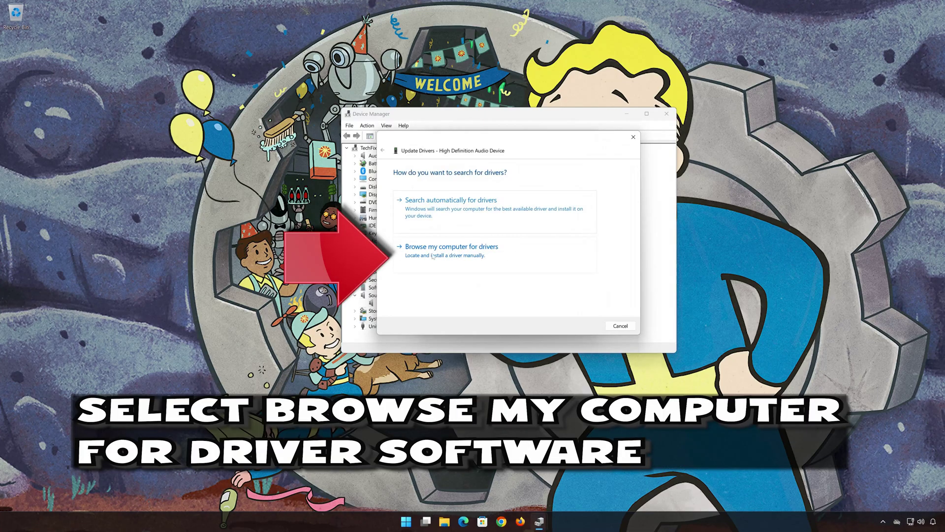
{"action": "left_click", "coordinate": [450, 256]}
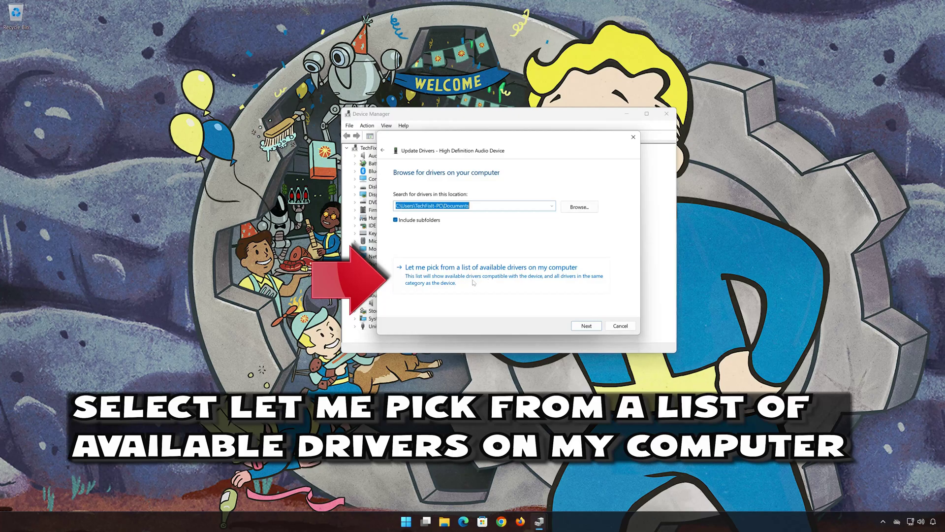
{"action": "left_click", "coordinate": [473, 281]}
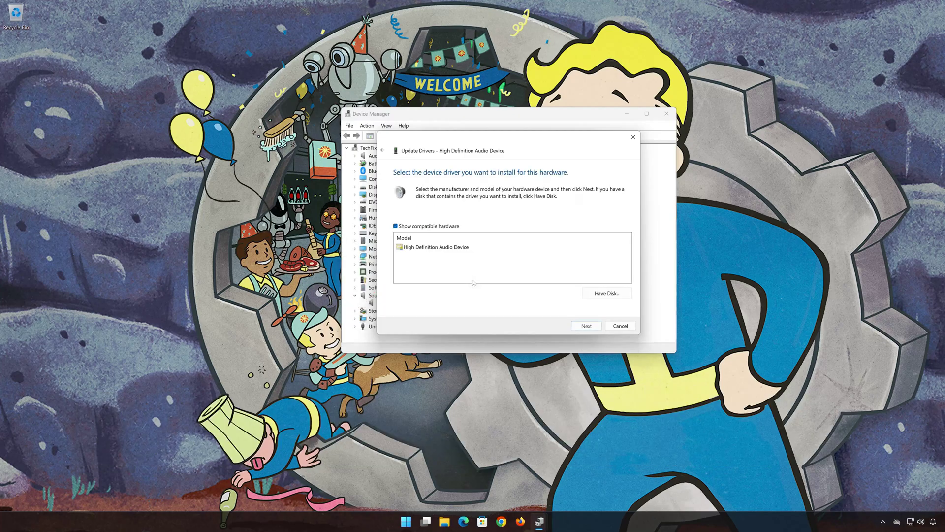
{"action": "left_click", "coordinate": [458, 247]}
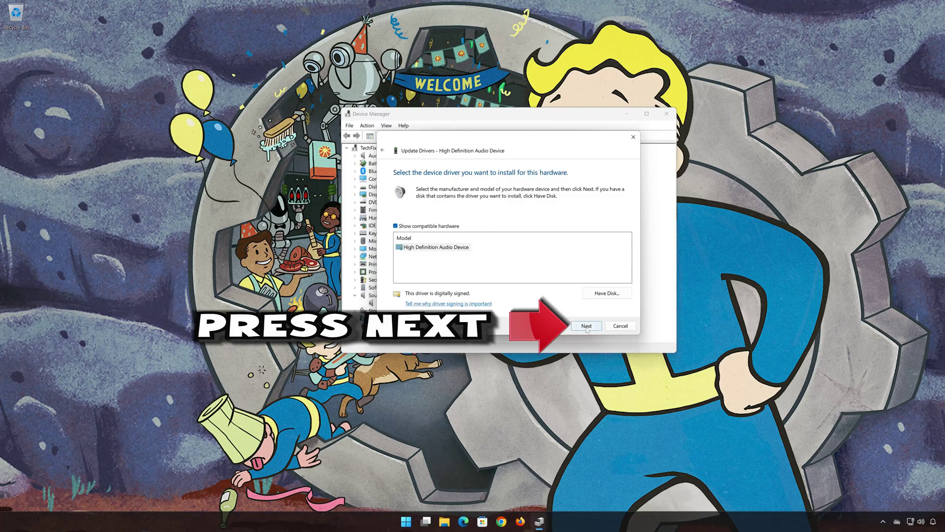
{"action": "left_click", "coordinate": [586, 326]}
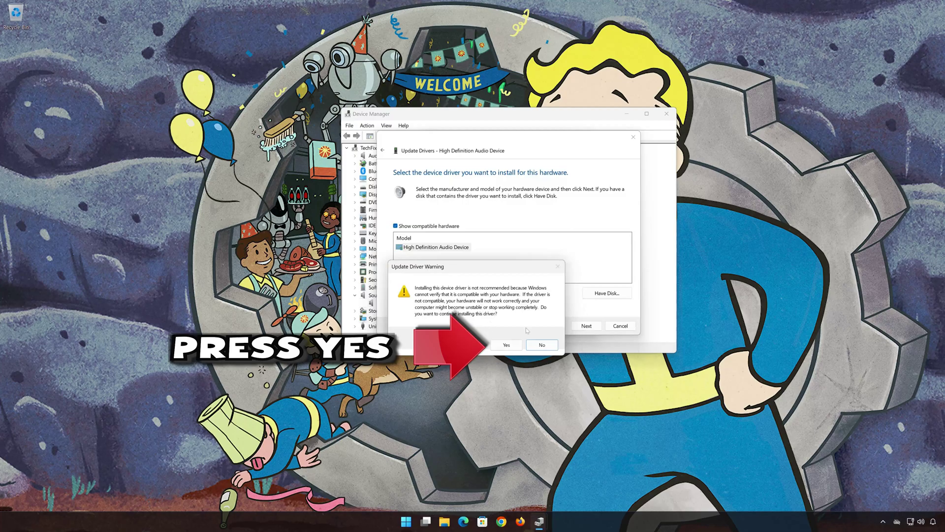
{"action": "left_click", "coordinate": [512, 348]}
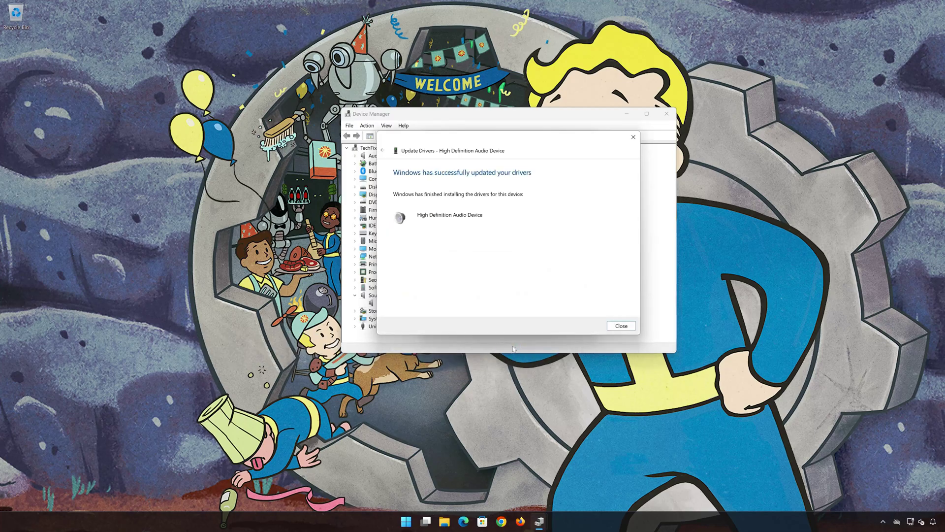
{"action": "left_click", "coordinate": [619, 326]}
{"action": "left_click", "coordinate": [543, 315]}
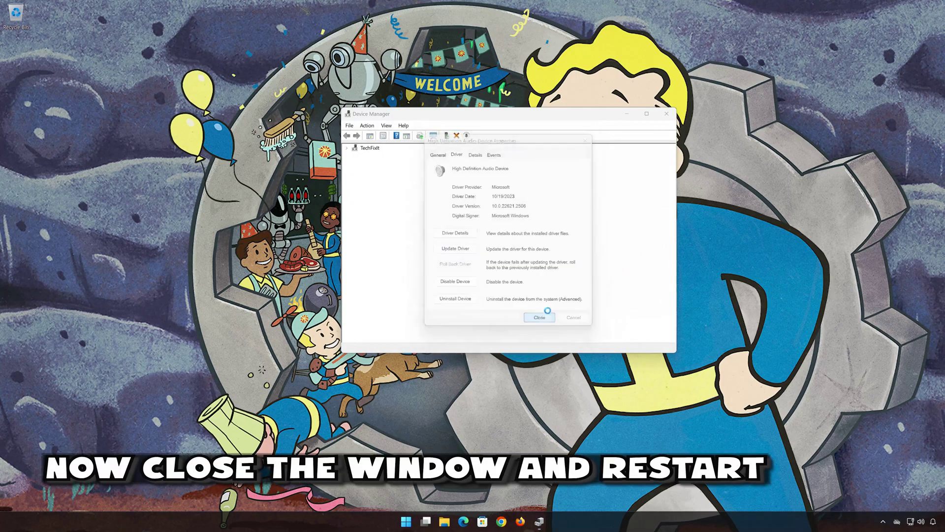
- Close Device Manager and restart the computer
{"action": "left_click", "coordinate": [667, 114]}
{"action": "left_click", "coordinate": [421, 517]}
{"action": "left_click", "coordinate": [577, 493]}
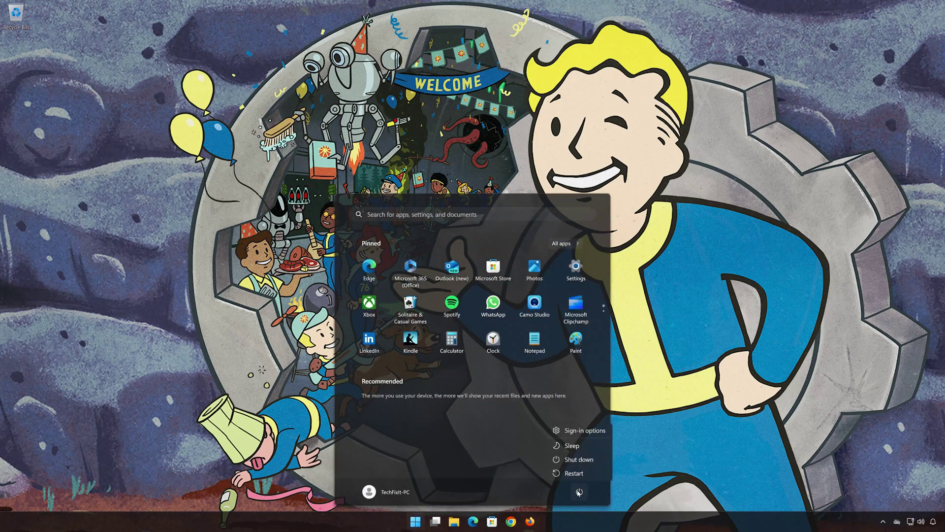
{"action": "left_click", "coordinate": [579, 476]}
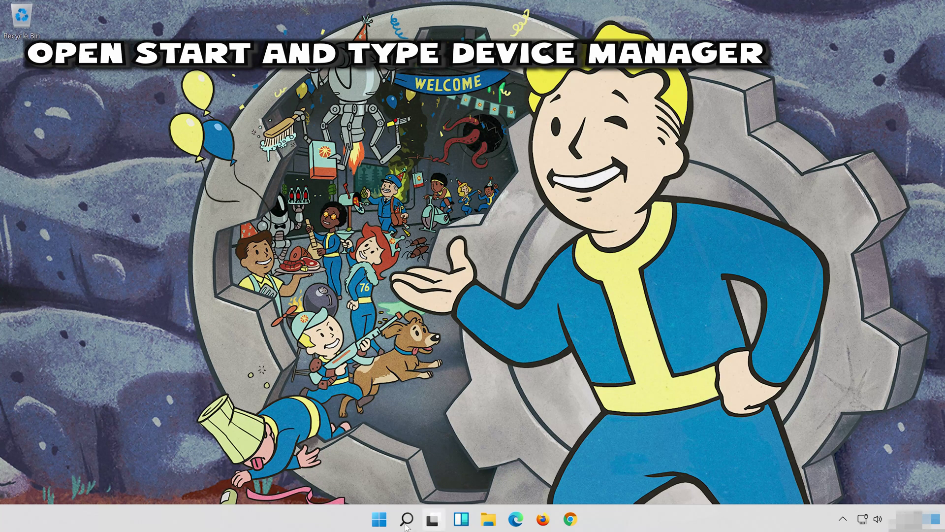
- Search Windows for Device Manager, open it and reposition its window on the desktop
{"action": "left_click", "coordinate": [405, 524]}
{"action": "type", "text": "device manager"}
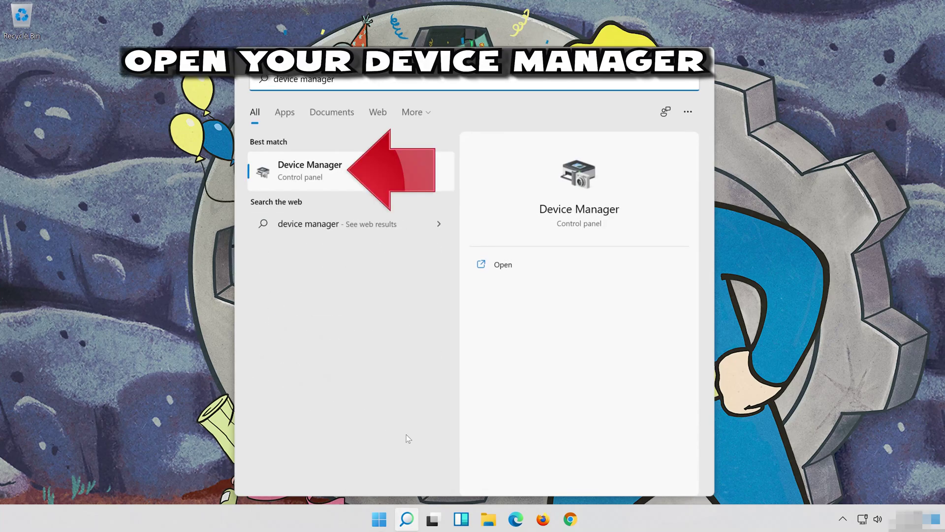
{"action": "left_click", "coordinate": [327, 178]}
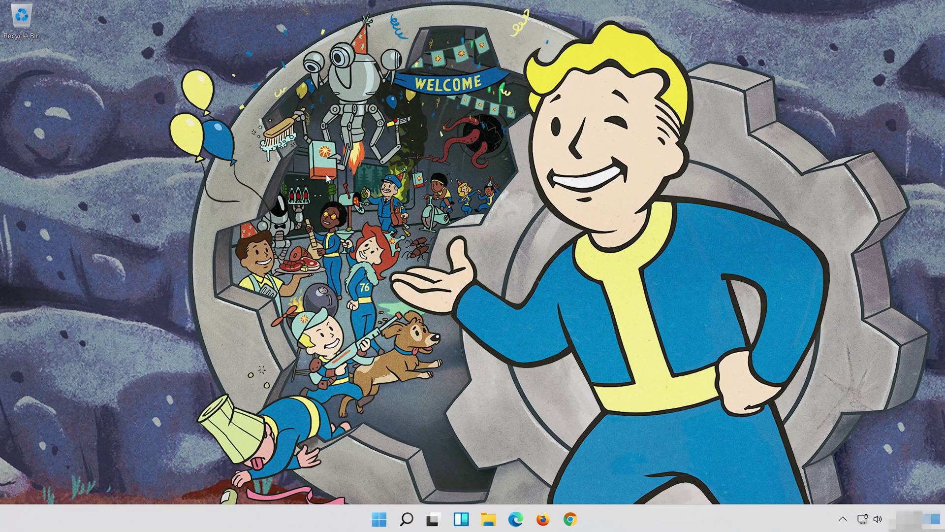
{"action": "left_click_drag", "start_coordinate": [167, 109], "coordinate": [377, 114]}
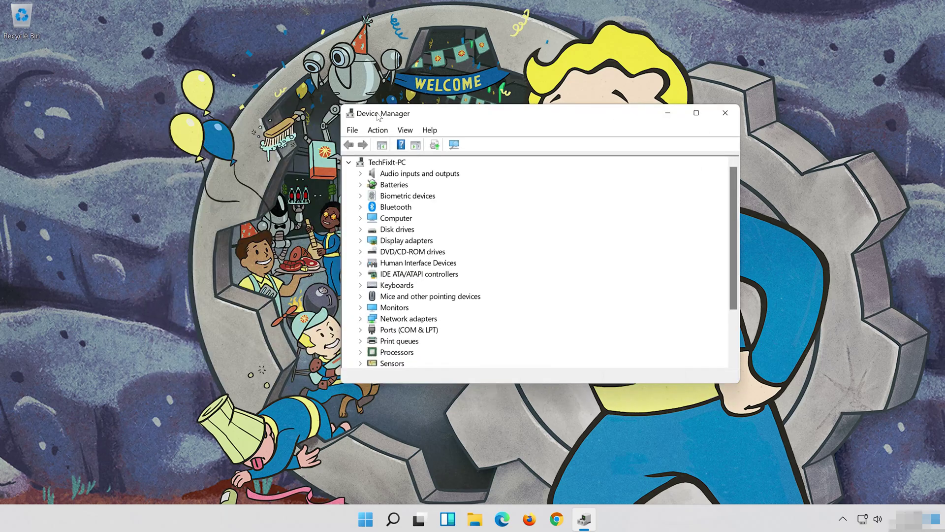
- Expand Sound, video and game controllers and bring up the driver properties of the High Definition Audio Device
{"action": "scroll", "coordinate": [487, 262], "scroll_direction": "down", "scroll_amount": 2}
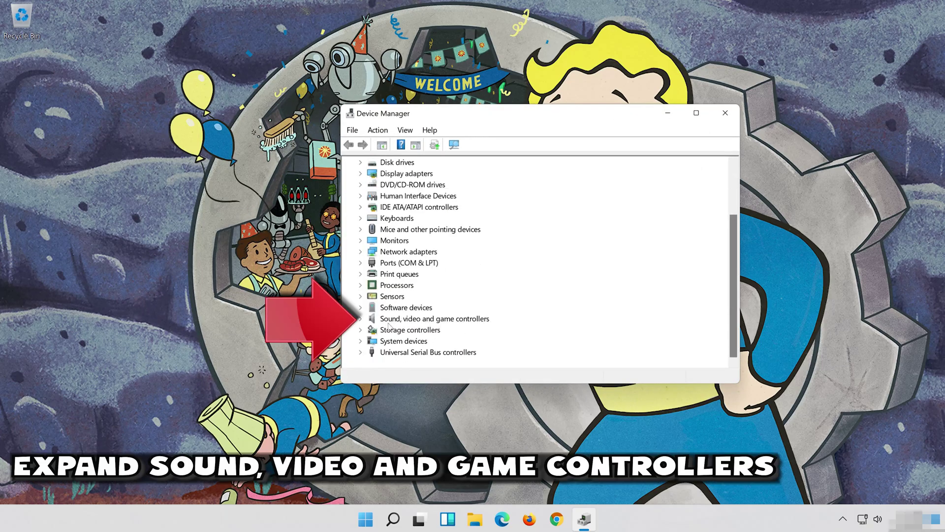
{"action": "double_click", "coordinate": [371, 320]}
{"action": "left_click", "coordinate": [441, 320]}
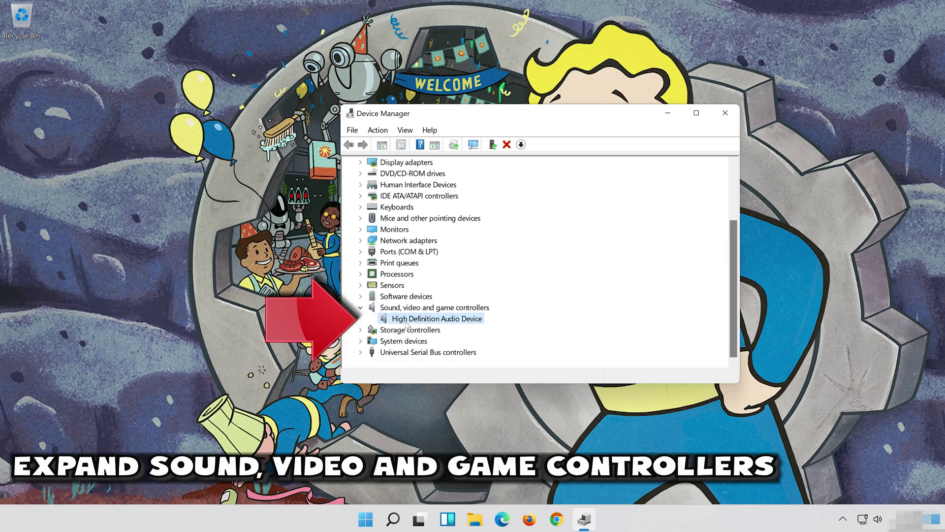
{"action": "right_click", "coordinate": [436, 321]}
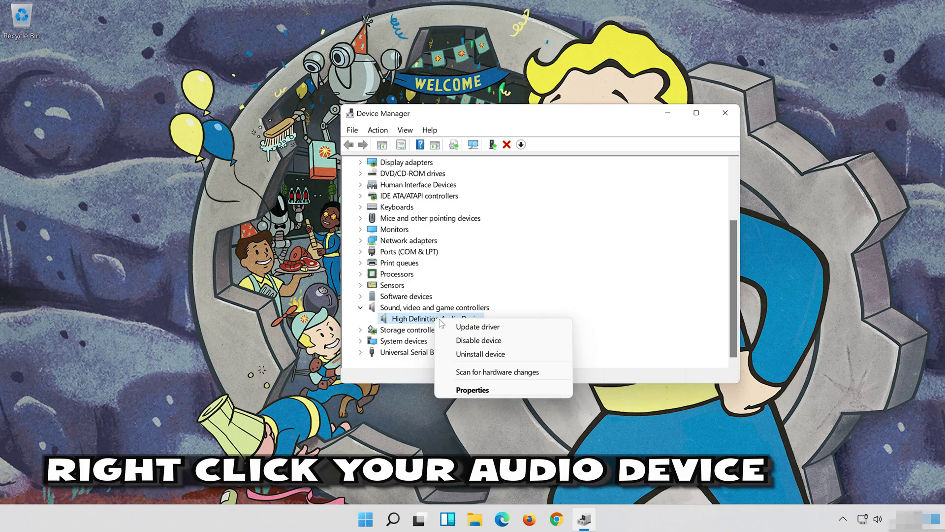
{"action": "left_click", "coordinate": [486, 391]}
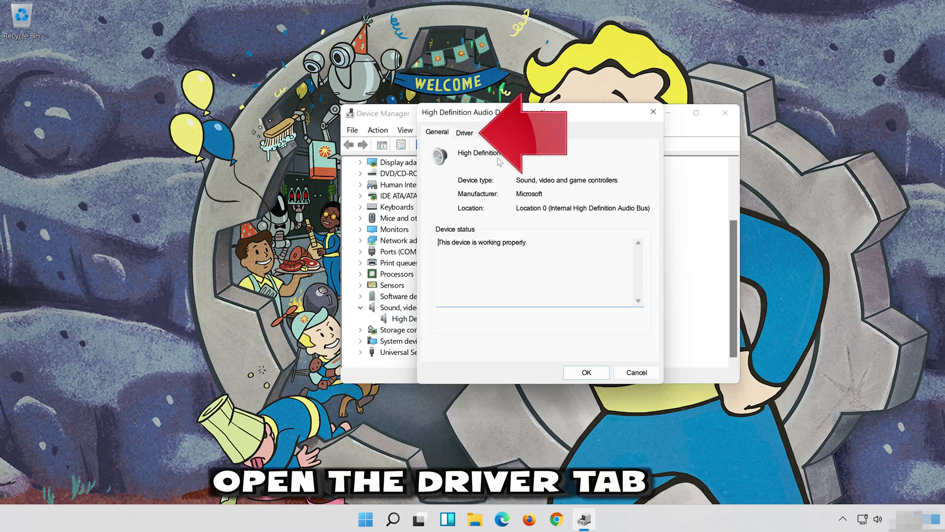
{"action": "left_click", "coordinate": [458, 142]}
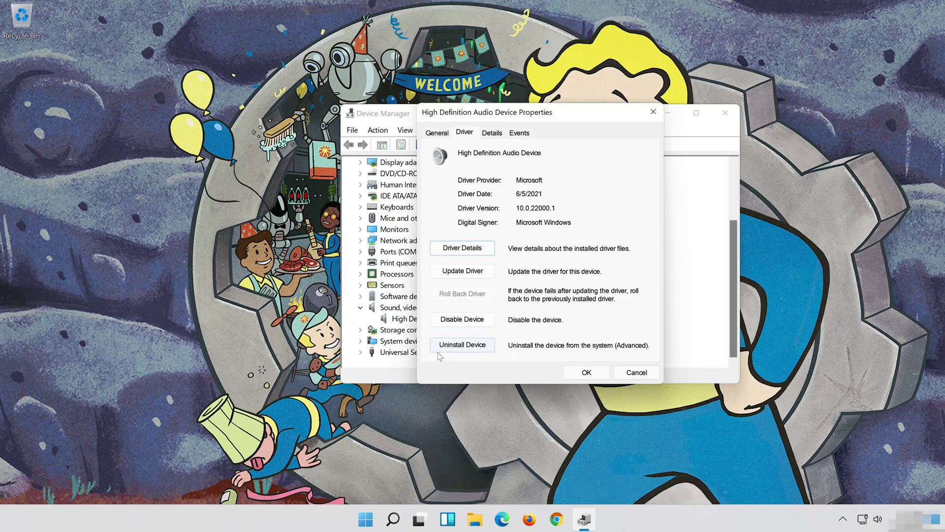
- Uninstall the High Definition Audio Device from the system and close Device Manager
{"action": "left_click", "coordinate": [467, 347]}
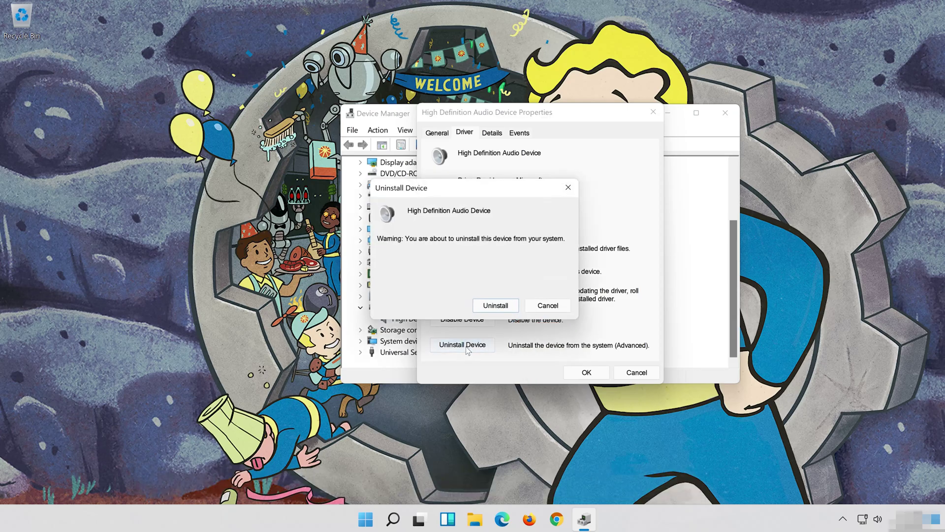
{"action": "left_click", "coordinate": [501, 308]}
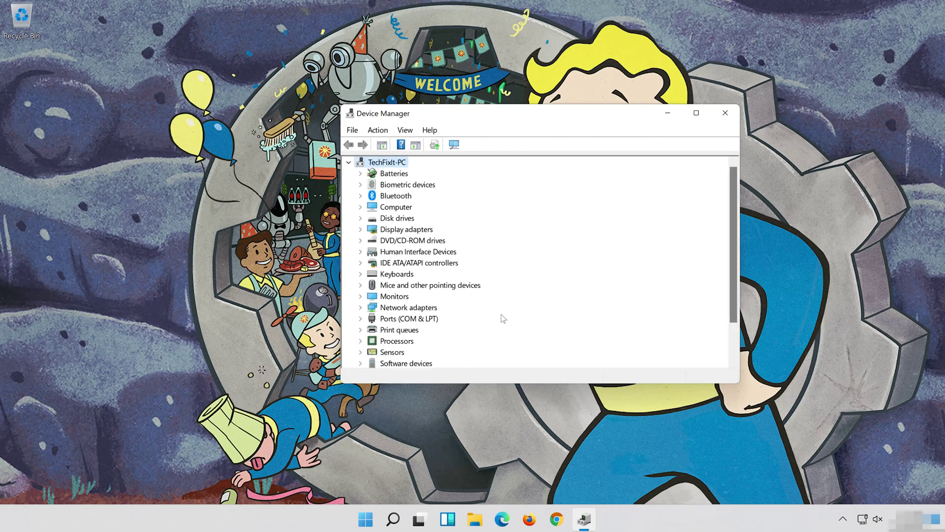
{"action": "left_click", "coordinate": [724, 114]}
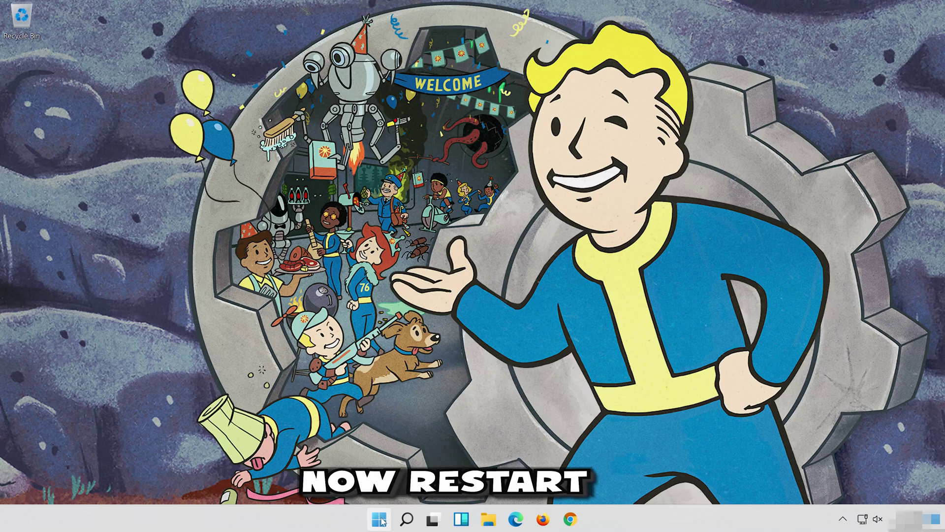
- Restart the computer from the Start menu's power options
{"action": "left_click", "coordinate": [380, 519]}
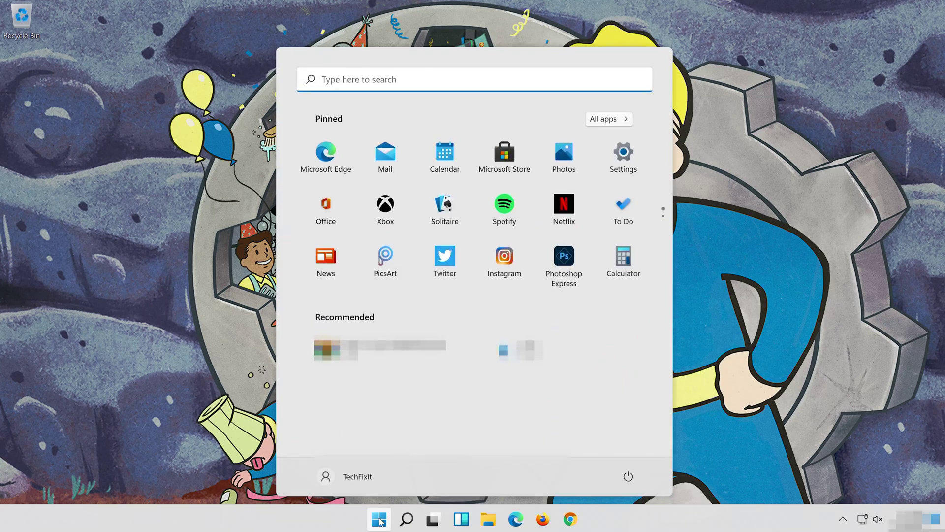
{"action": "left_click", "coordinate": [629, 476]}
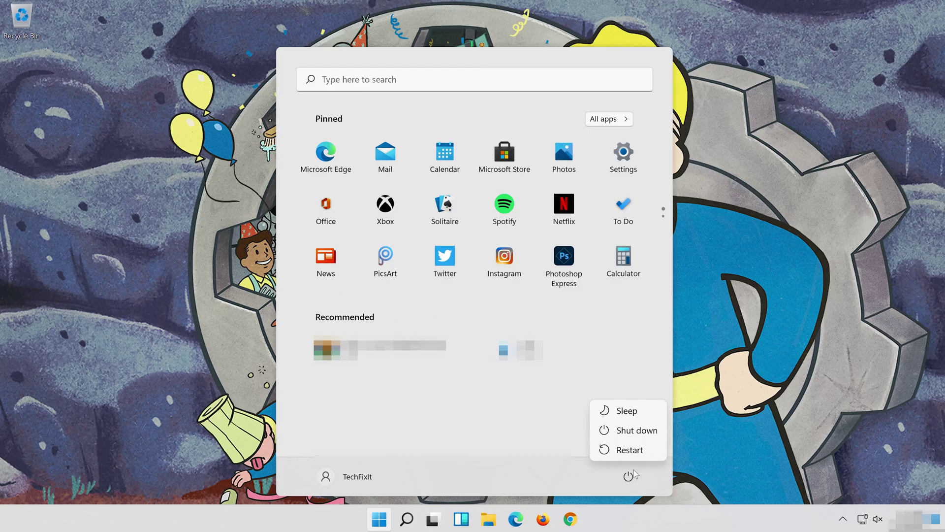
{"action": "left_click", "coordinate": [639, 455]}
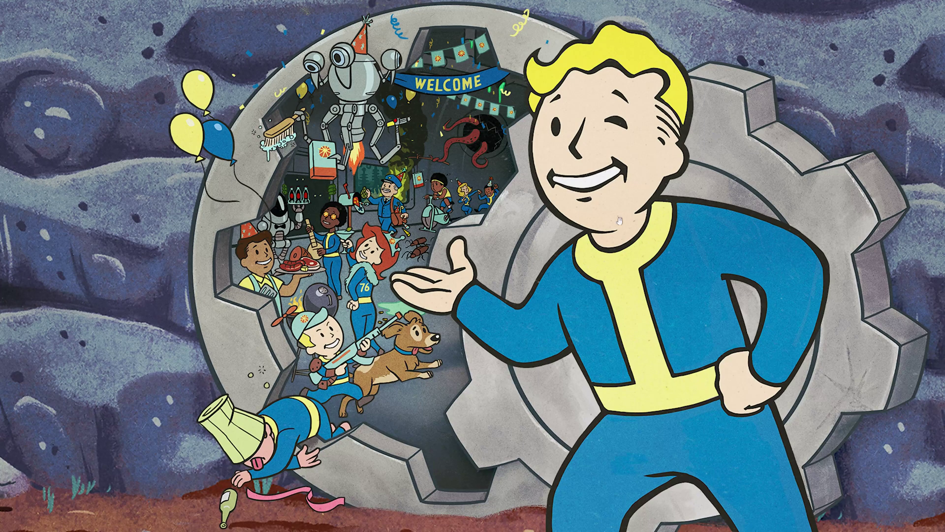
- Open the Sound page of the System settings in Windows Settings
{"action": "left_click", "coordinate": [304, 531]}
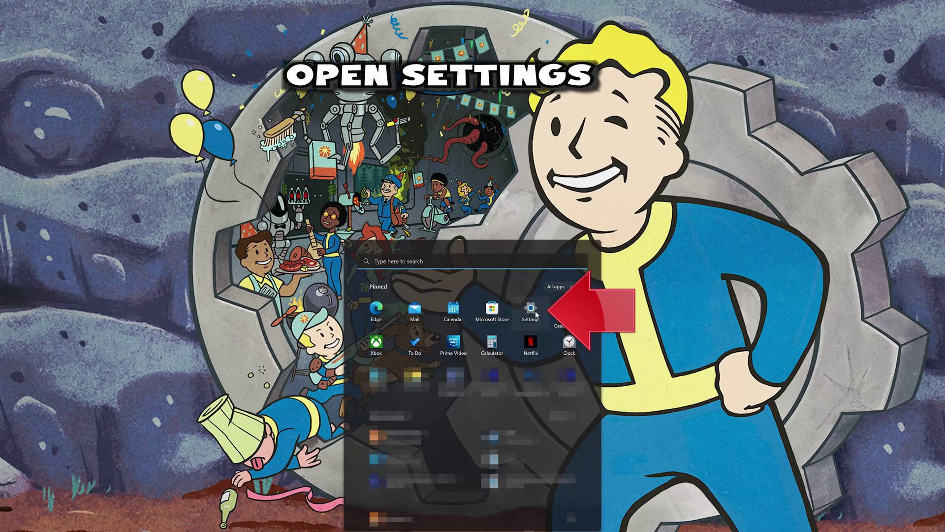
{"action": "left_click", "coordinate": [536, 312]}
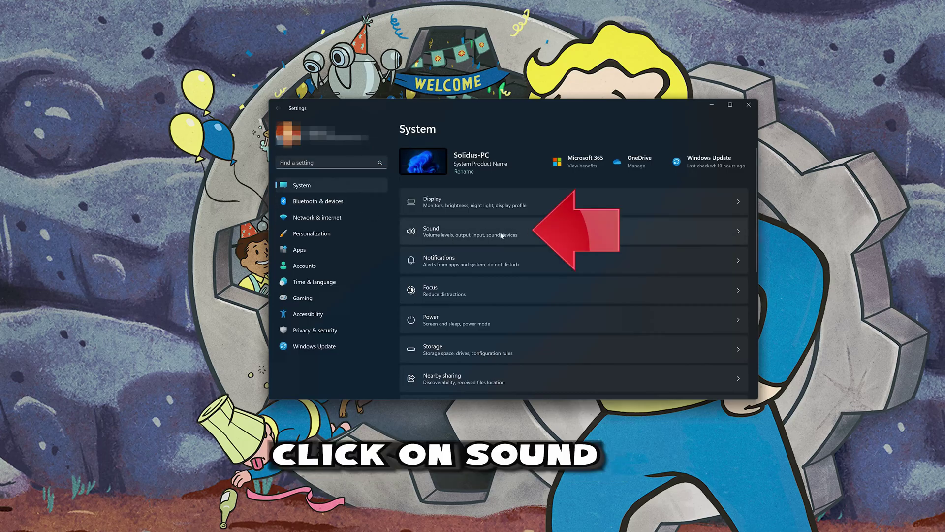
{"action": "left_click", "coordinate": [558, 230]}
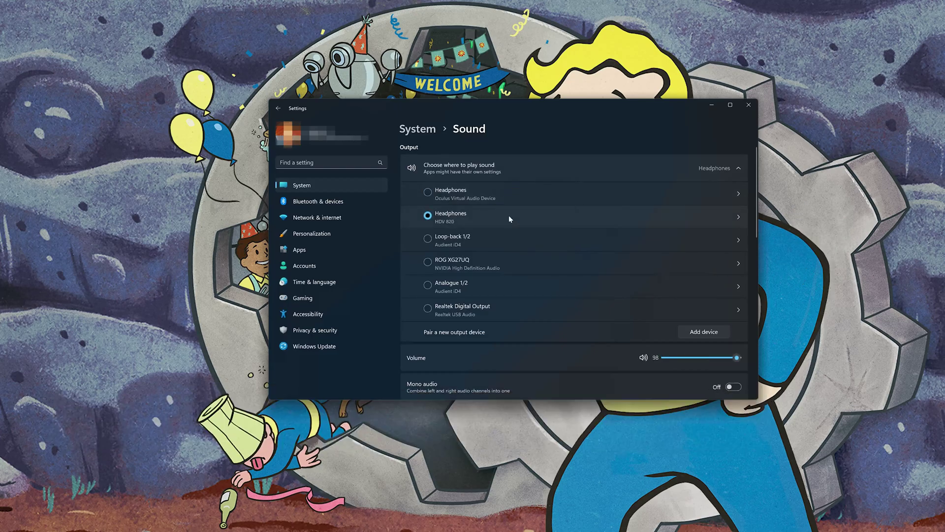
- Review the properties of the HDV 820 headphones and the device types offered for pairing a new output device, and close Settings
{"action": "double_click", "coordinate": [509, 214]}
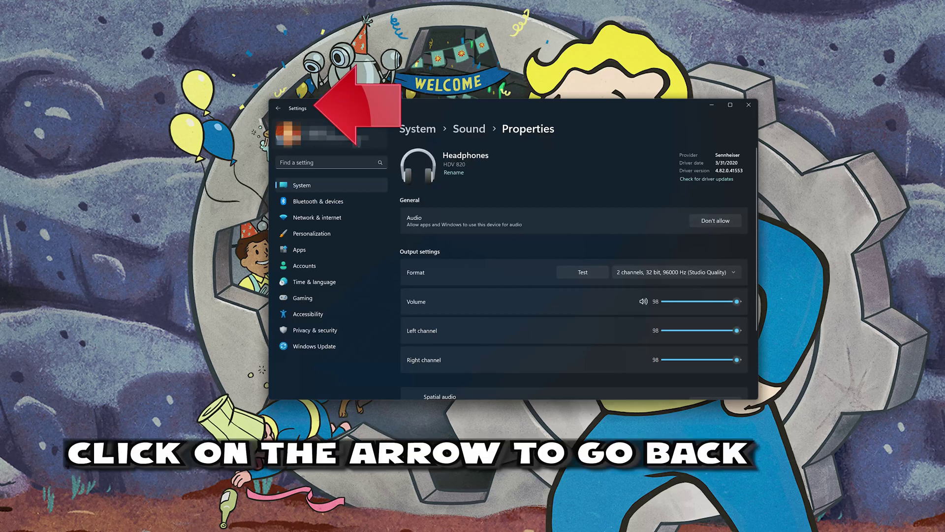
{"action": "left_click", "coordinate": [279, 108]}
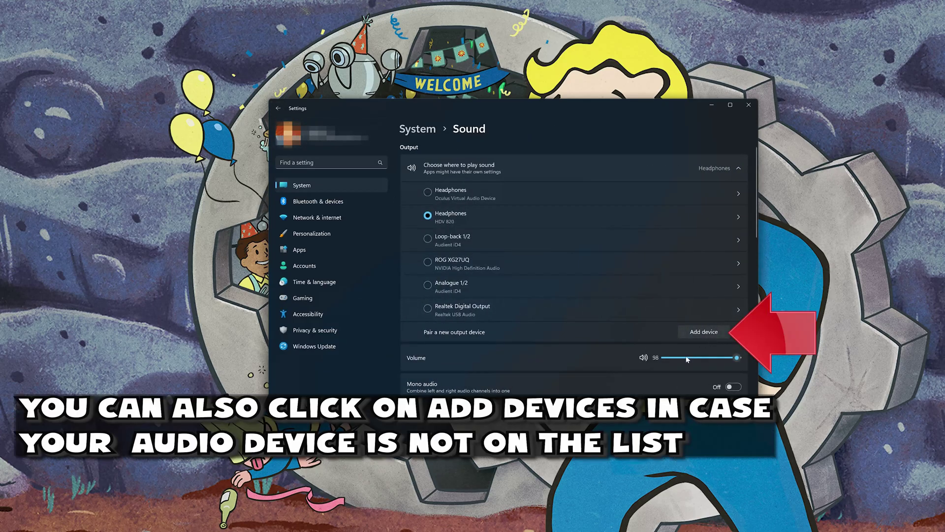
{"action": "left_click", "coordinate": [703, 332]}
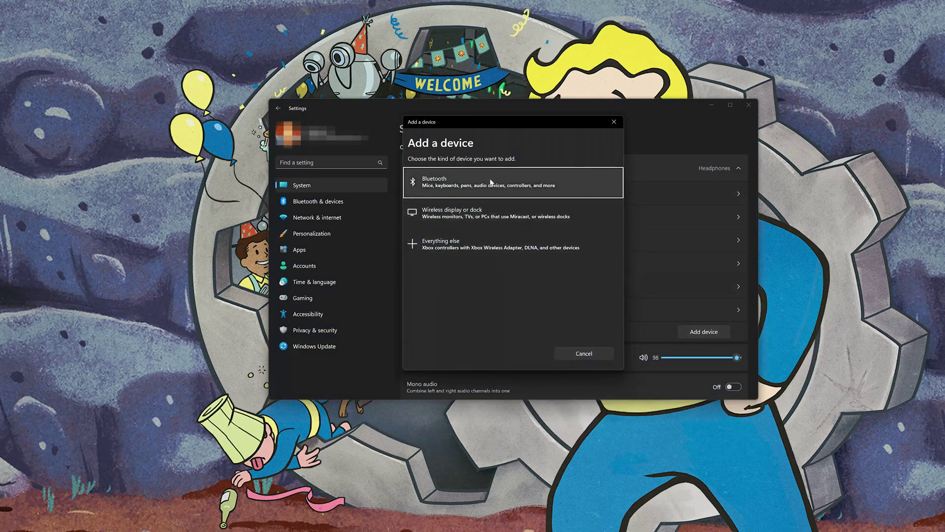
{"action": "left_click", "coordinate": [609, 125]}
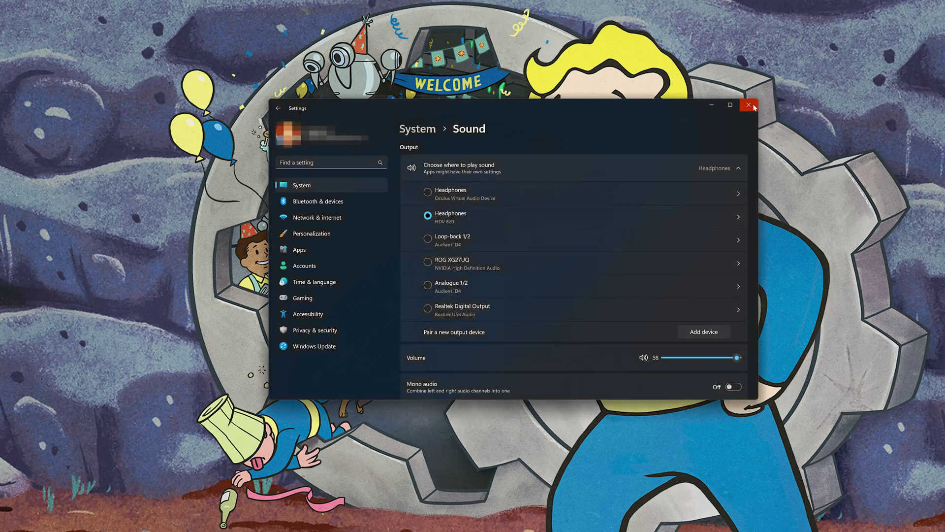
{"action": "left_click", "coordinate": [748, 105]}
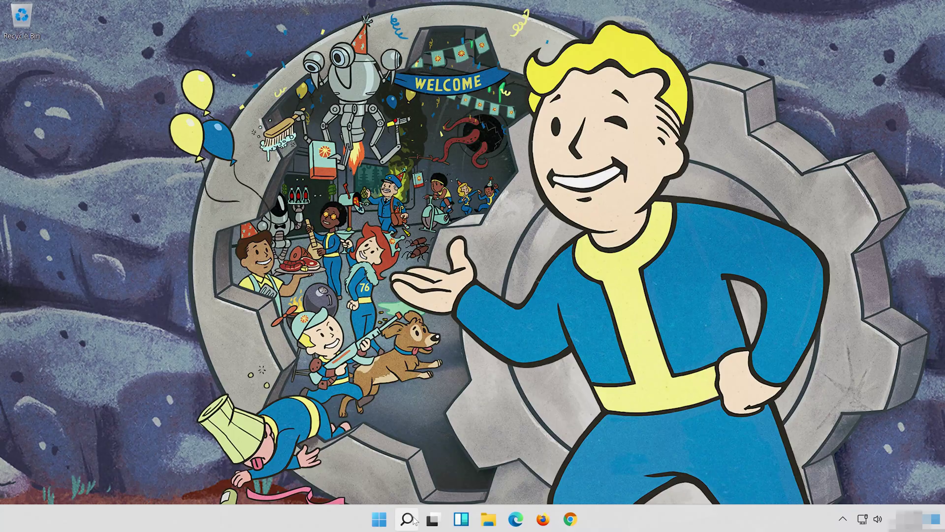
- Search Windows for "device manager" and open Device Manager
{"action": "left_click", "coordinate": [407, 519]}
{"action": "type", "text": "d"}
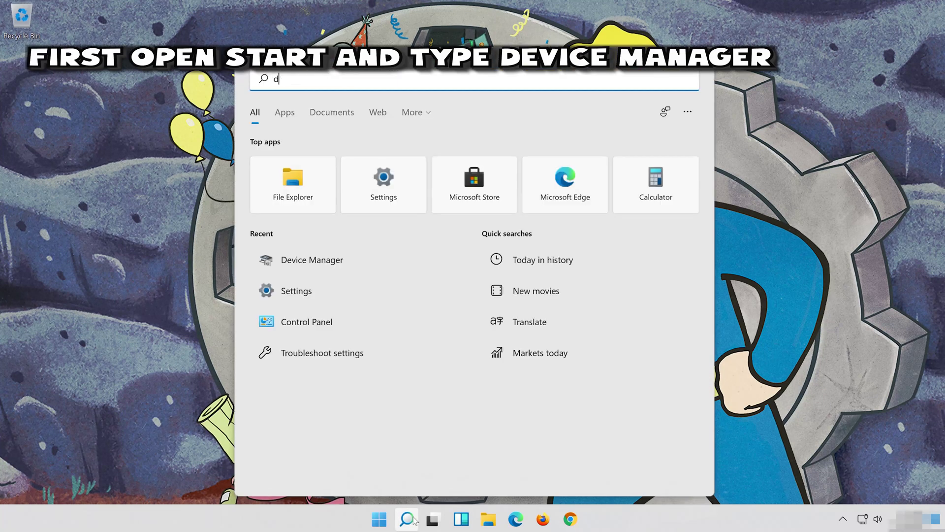
{"action": "type", "text": "evice m"}
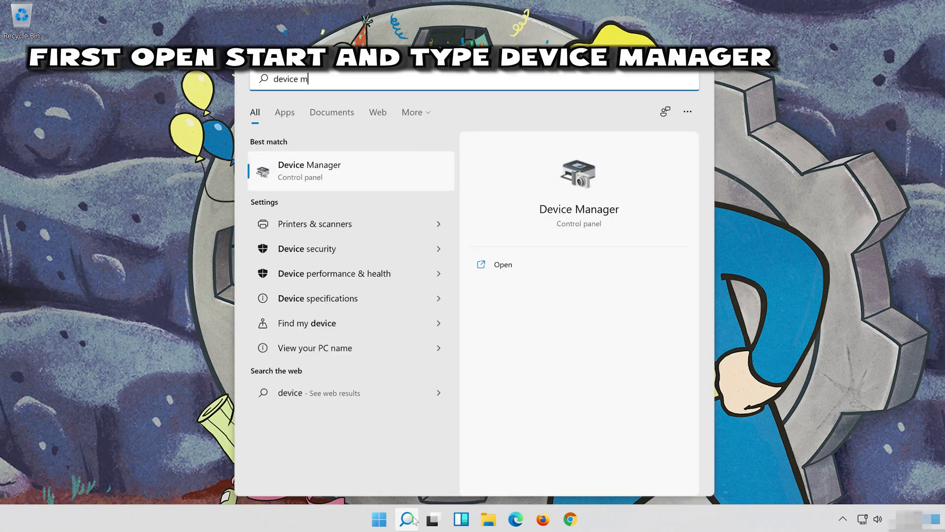
{"action": "type", "text": "anager"}
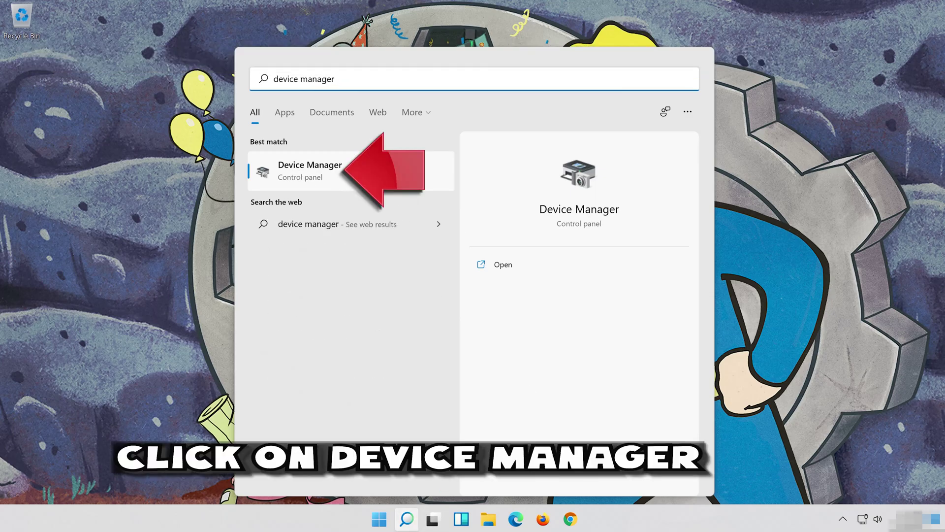
{"action": "left_click", "coordinate": [393, 173]}
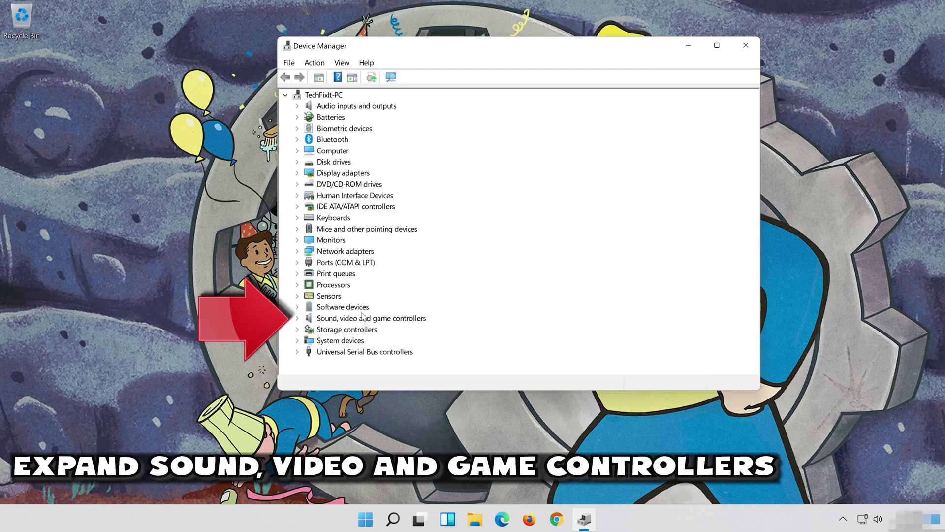
- Expand Sound, video and game controllers and show the driver properties of the High Definition Audio Device
{"action": "left_click", "coordinate": [297, 318]}
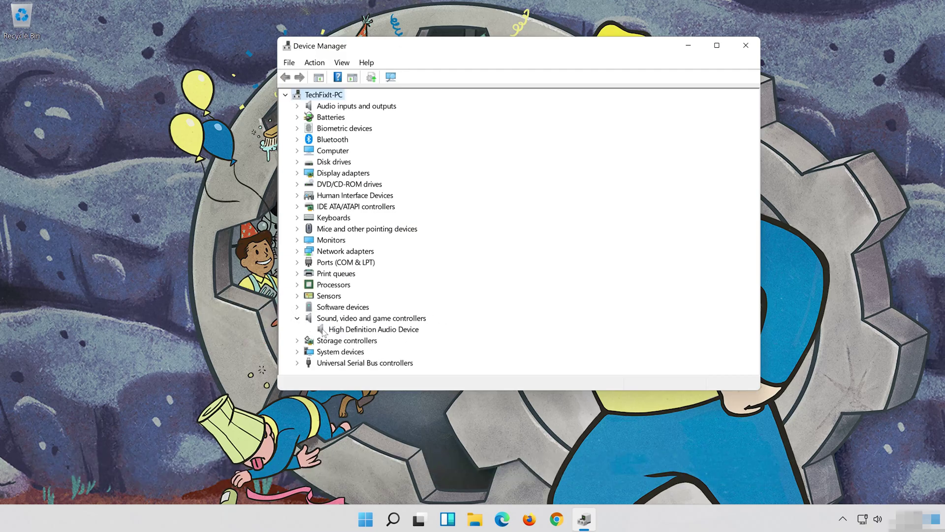
{"action": "left_click", "coordinate": [322, 330]}
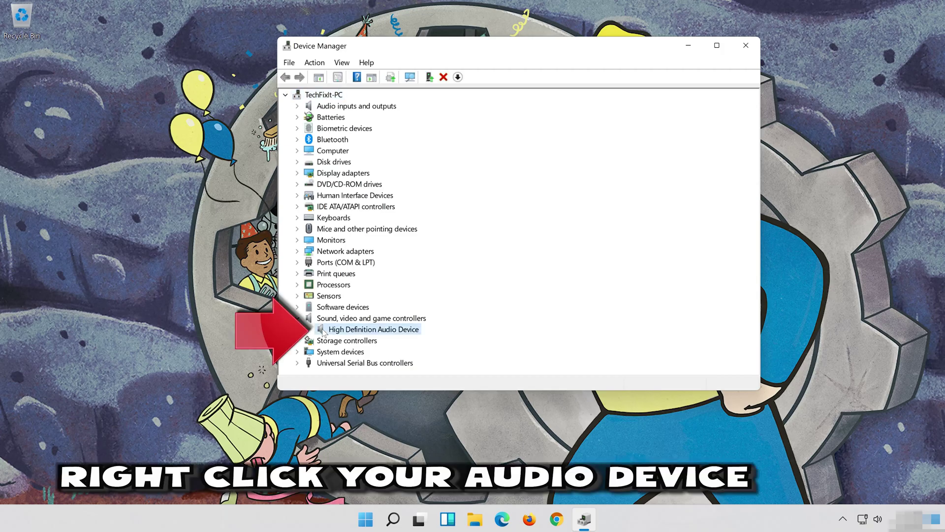
{"action": "right_click", "coordinate": [395, 331]}
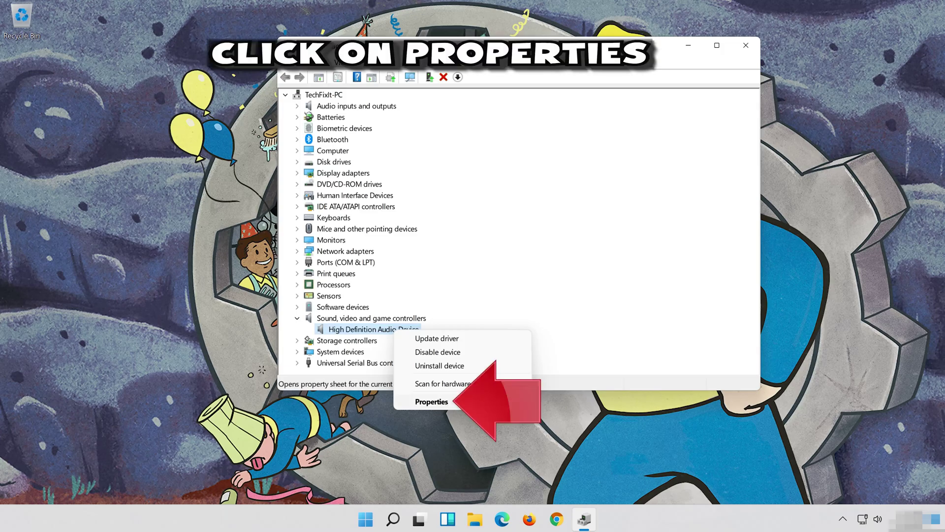
{"action": "left_click", "coordinate": [460, 400]}
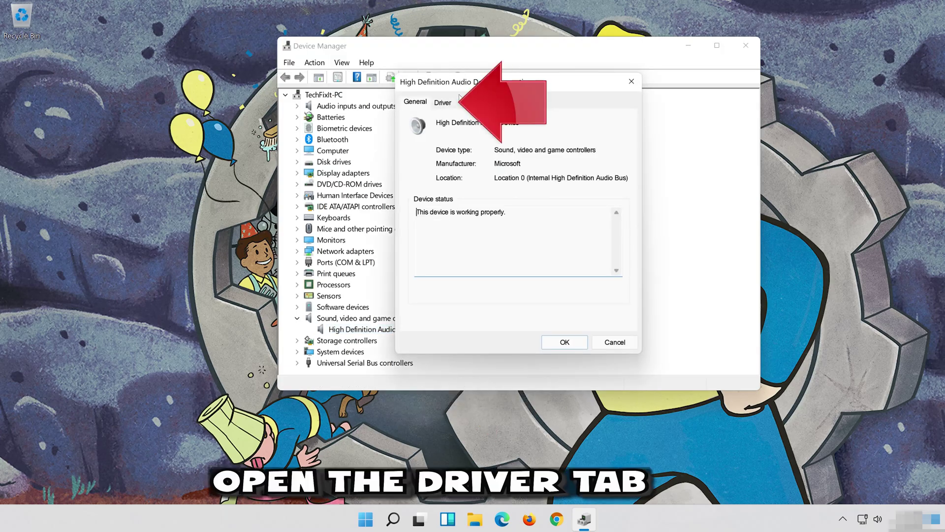
{"action": "left_click", "coordinate": [444, 102]}
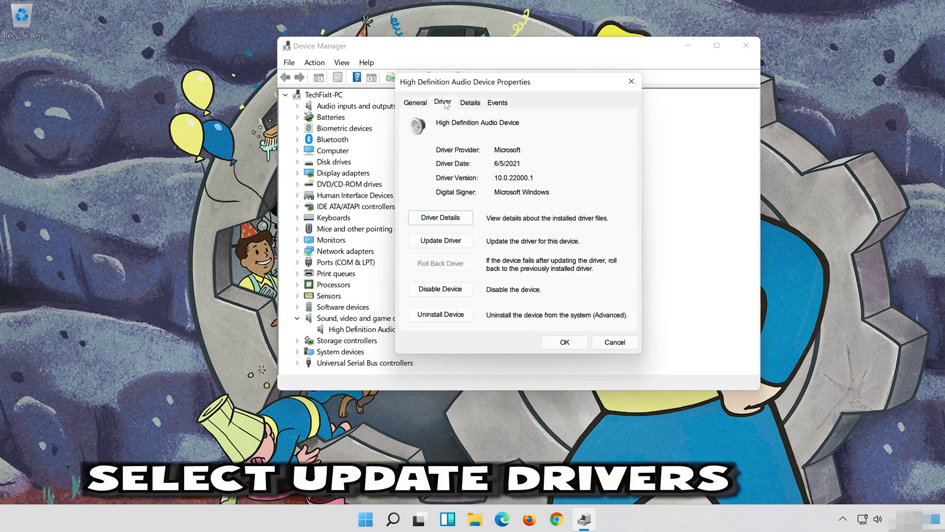
- Search automatically for an updated High Definition Audio Device driver, and check for updates through Windows Update
{"action": "left_click", "coordinate": [444, 243]}
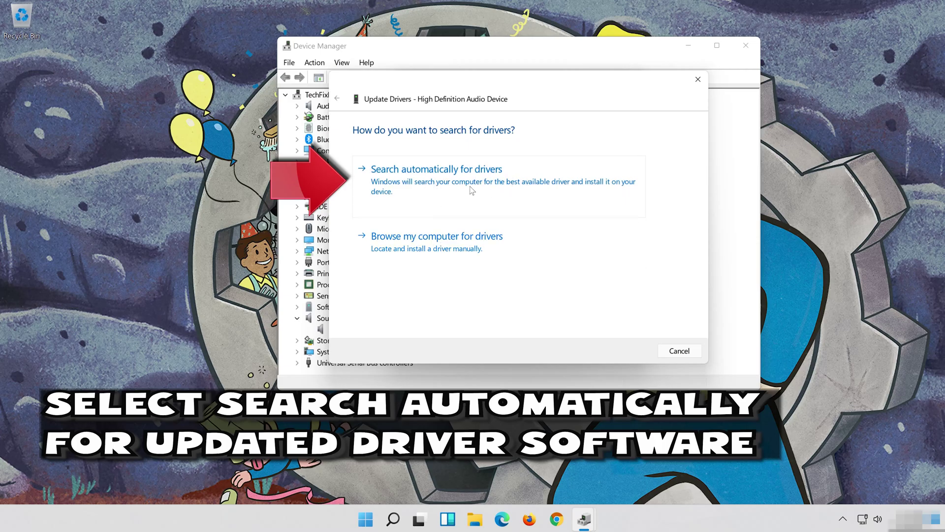
{"action": "left_click", "coordinate": [518, 189]}
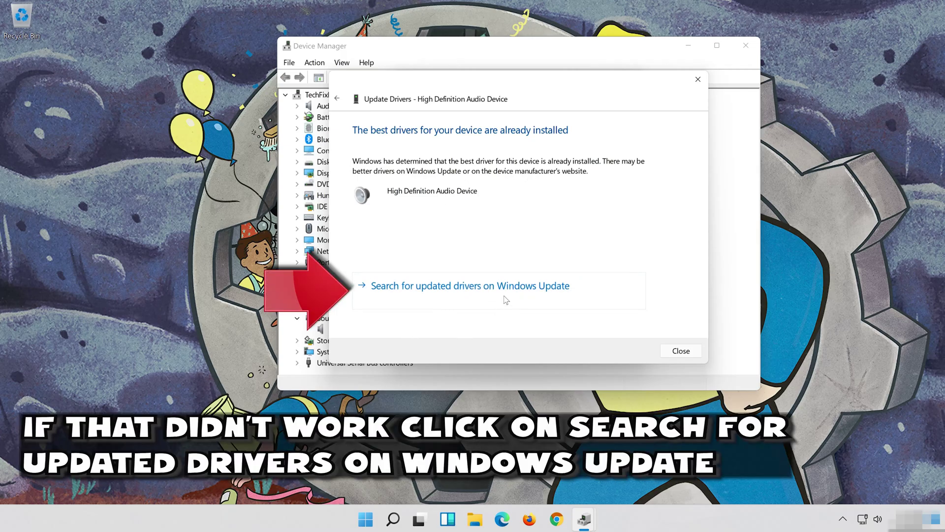
{"action": "left_click", "coordinate": [506, 301]}
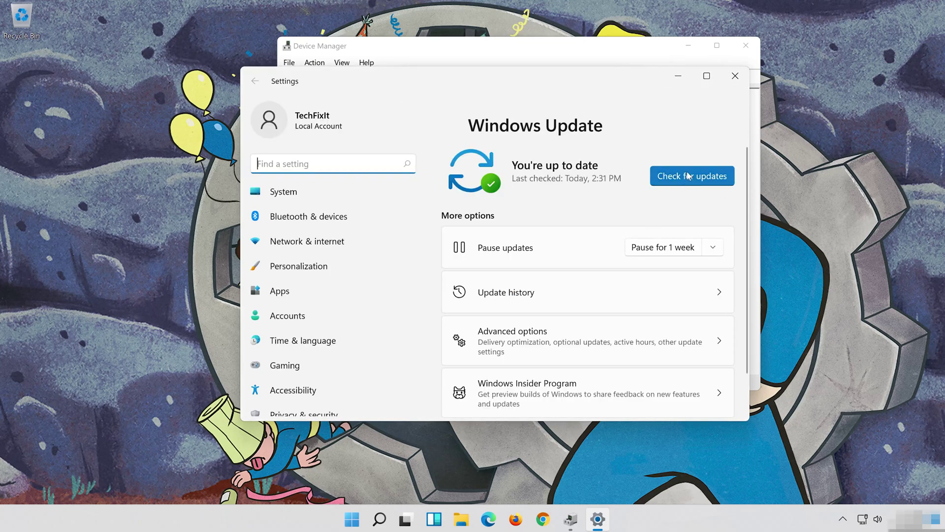
{"action": "left_click", "coordinate": [688, 176]}
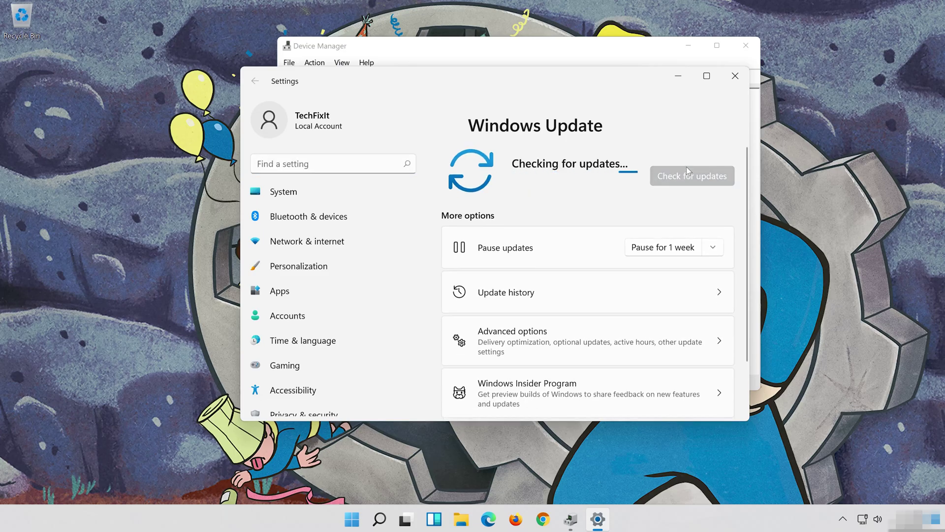